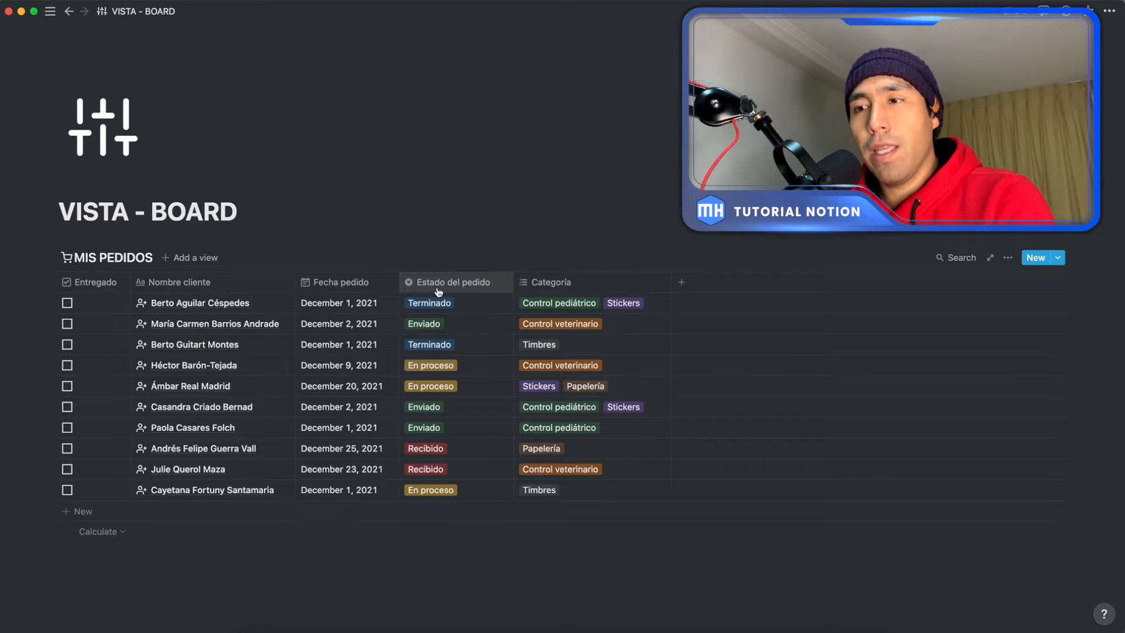
Step: Rename the Terminado option of the Estado del pedido property to Finalizado
{"action": "left_click", "coordinate": [491, 309]}
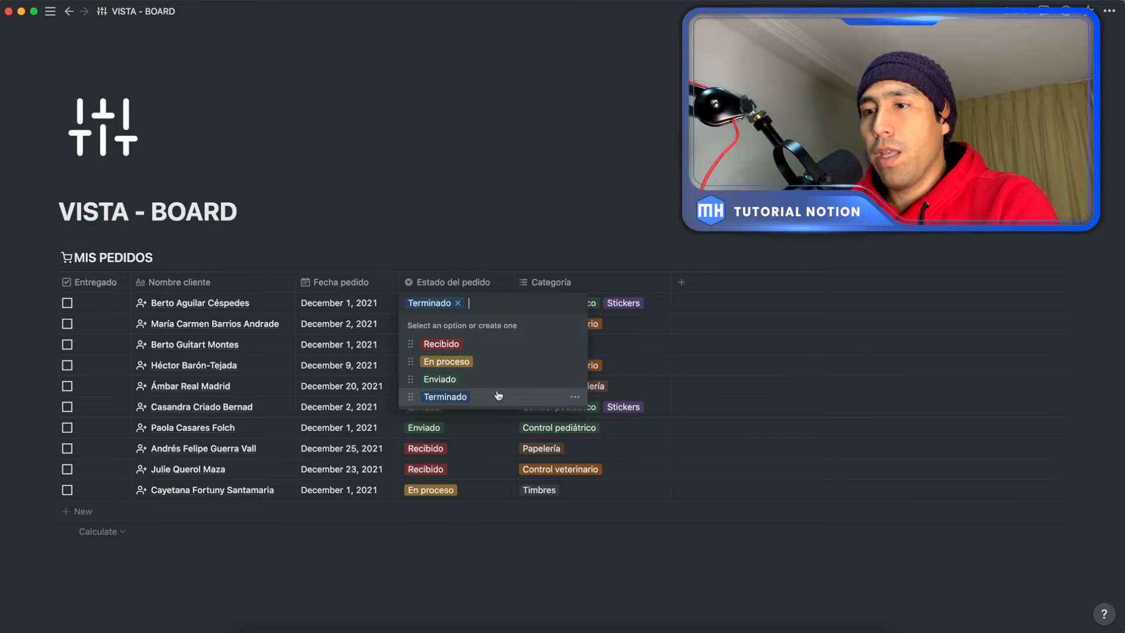
{"action": "left_click", "coordinate": [574, 399]}
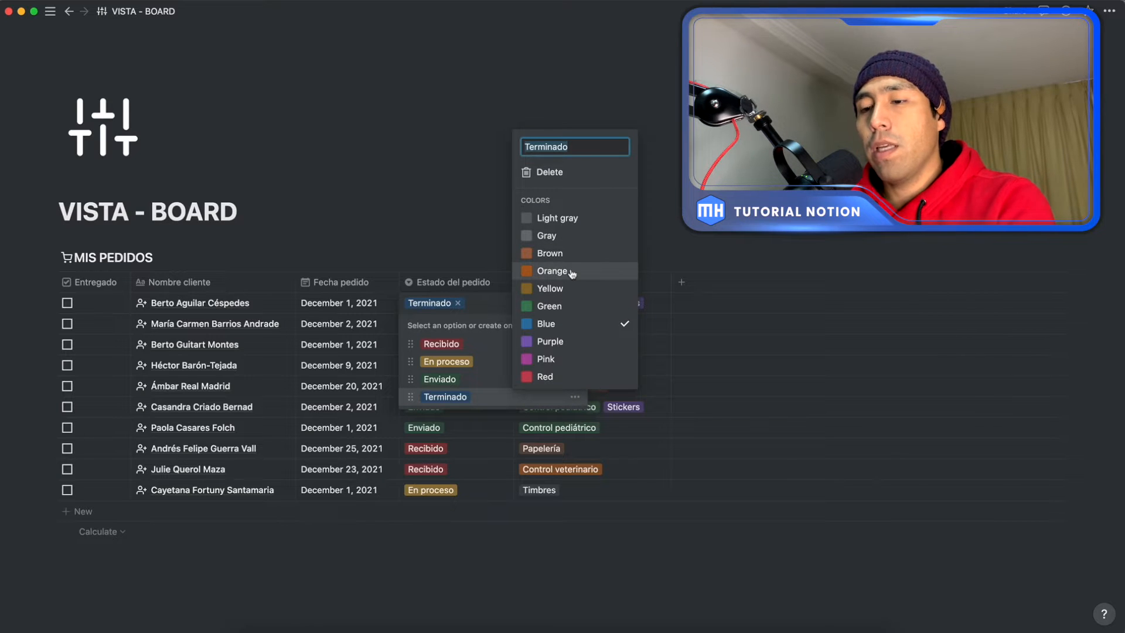
{"action": "type", "text": "Finaliza"}
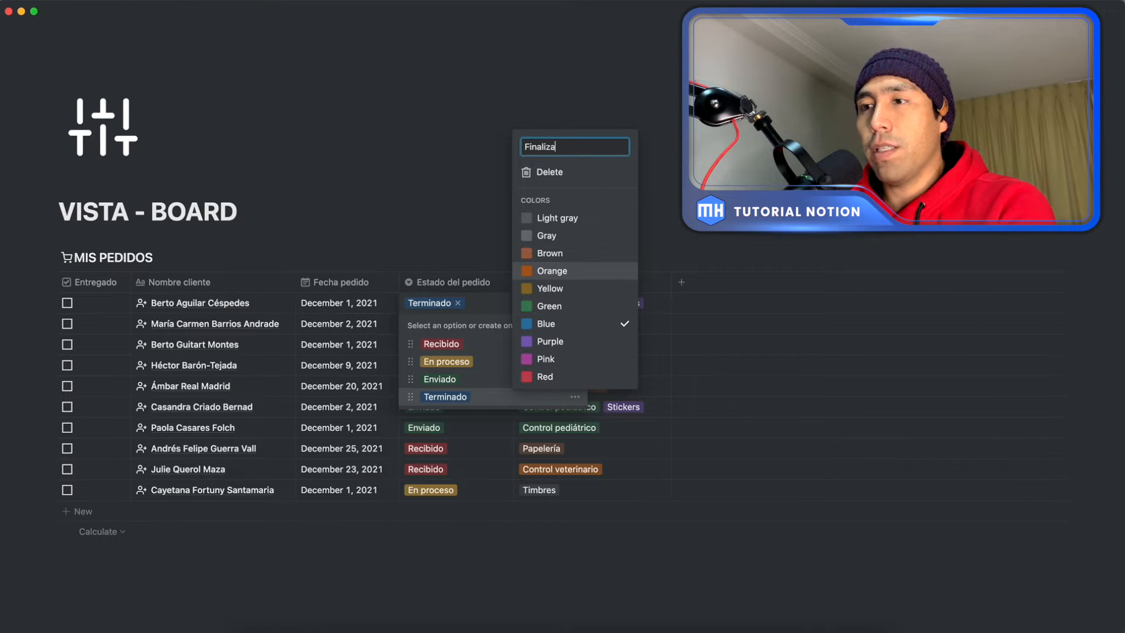
{"action": "type", "text": "do"}
{"action": "key", "text": "Return"}
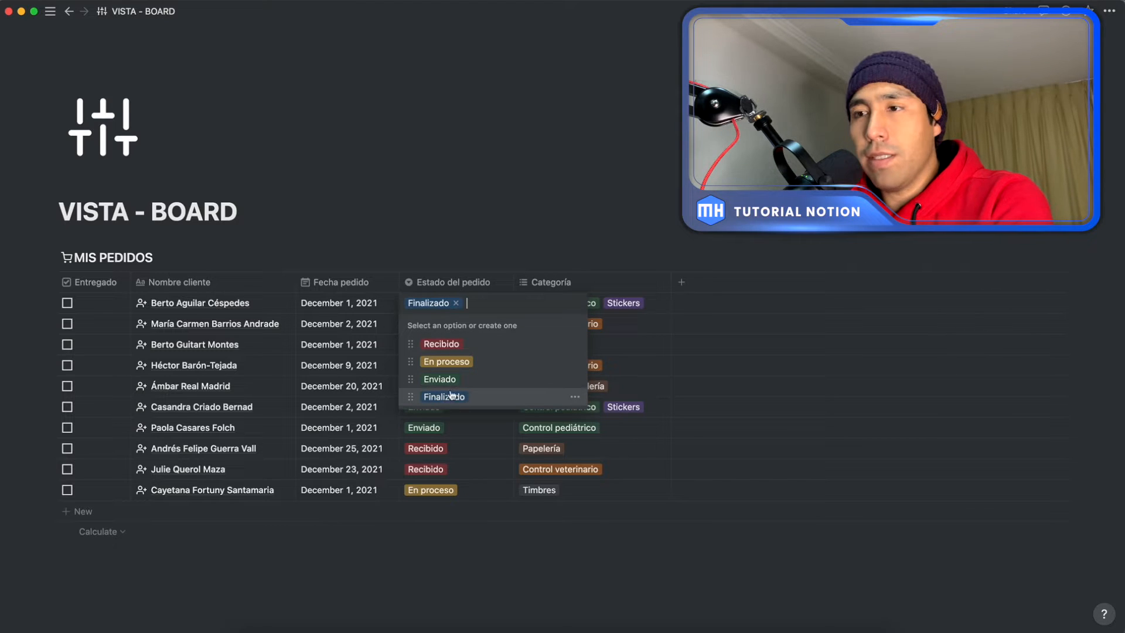
{"action": "left_click", "coordinate": [482, 250]}
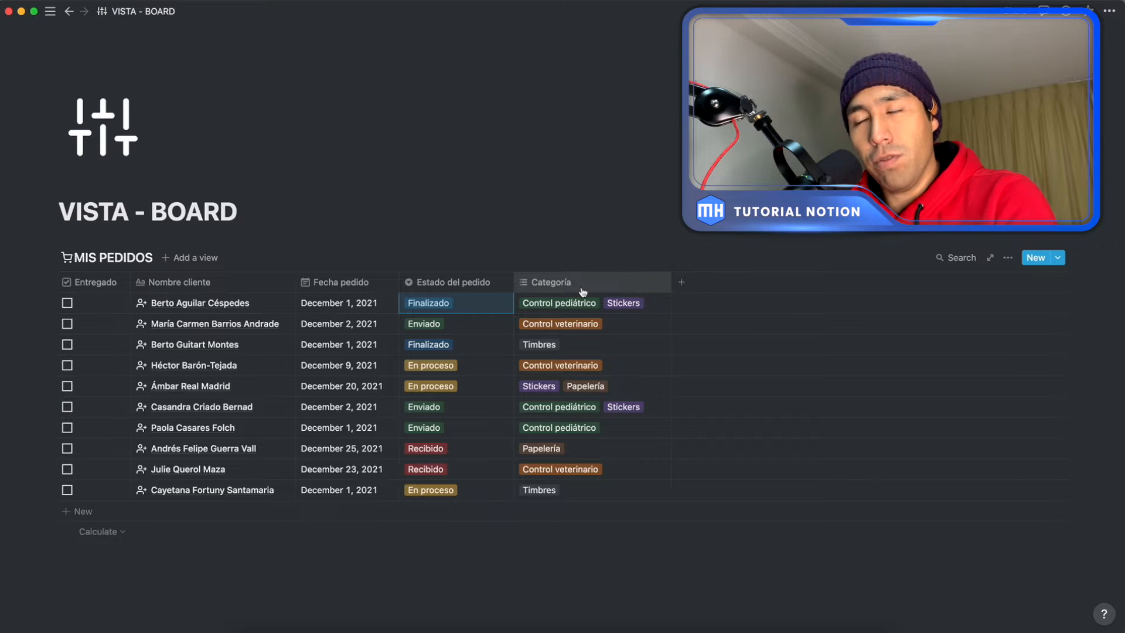
Step: Review the available Categoría options on the first order
{"action": "left_click", "coordinate": [659, 310]}
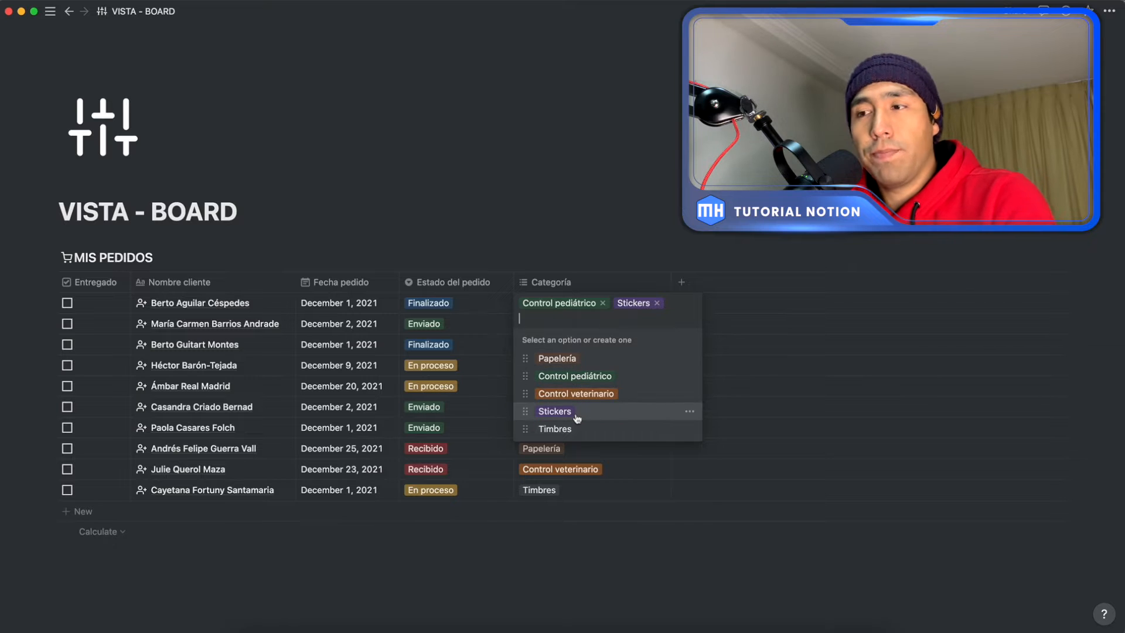
{"action": "left_click", "coordinate": [664, 228]}
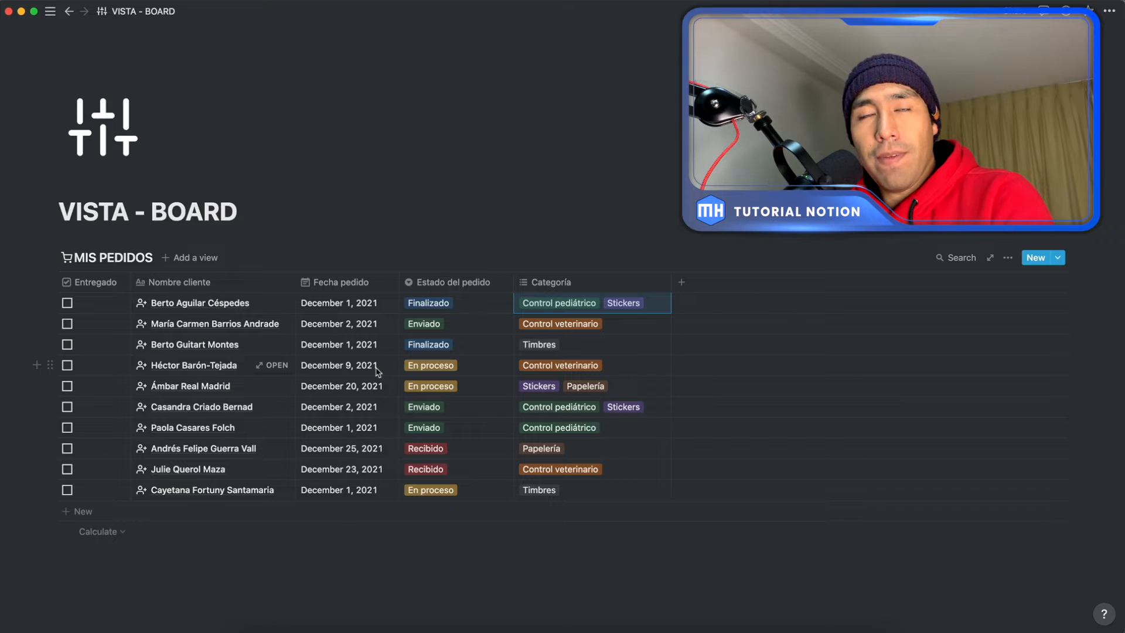
{"action": "left_click", "coordinate": [193, 259]}
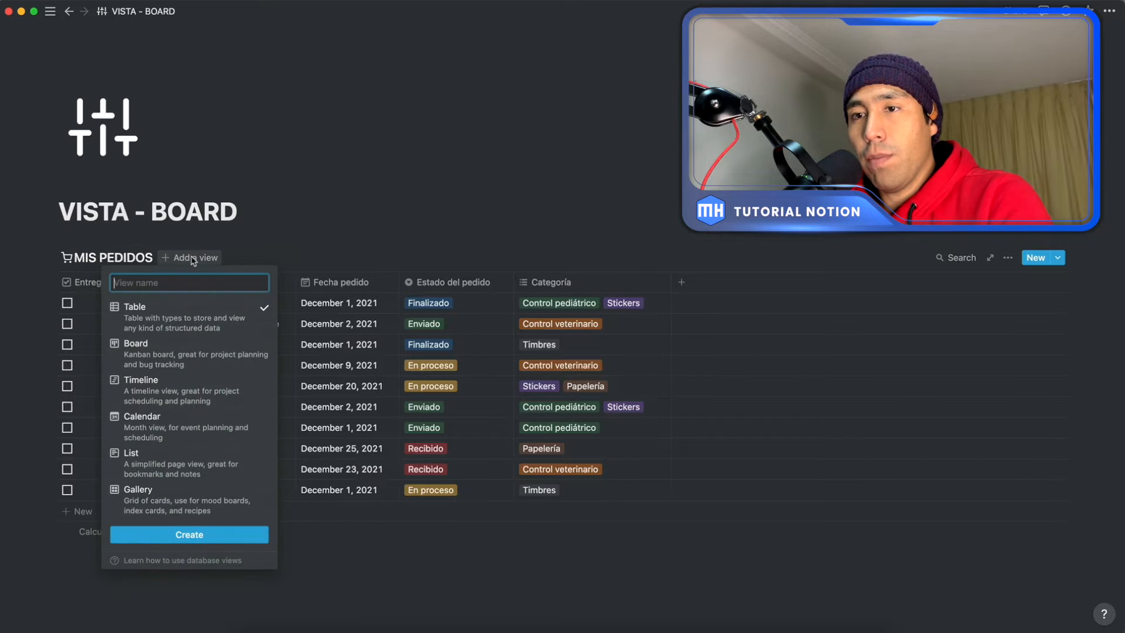
{"action": "mouse_move", "coordinate": [162, 315]}
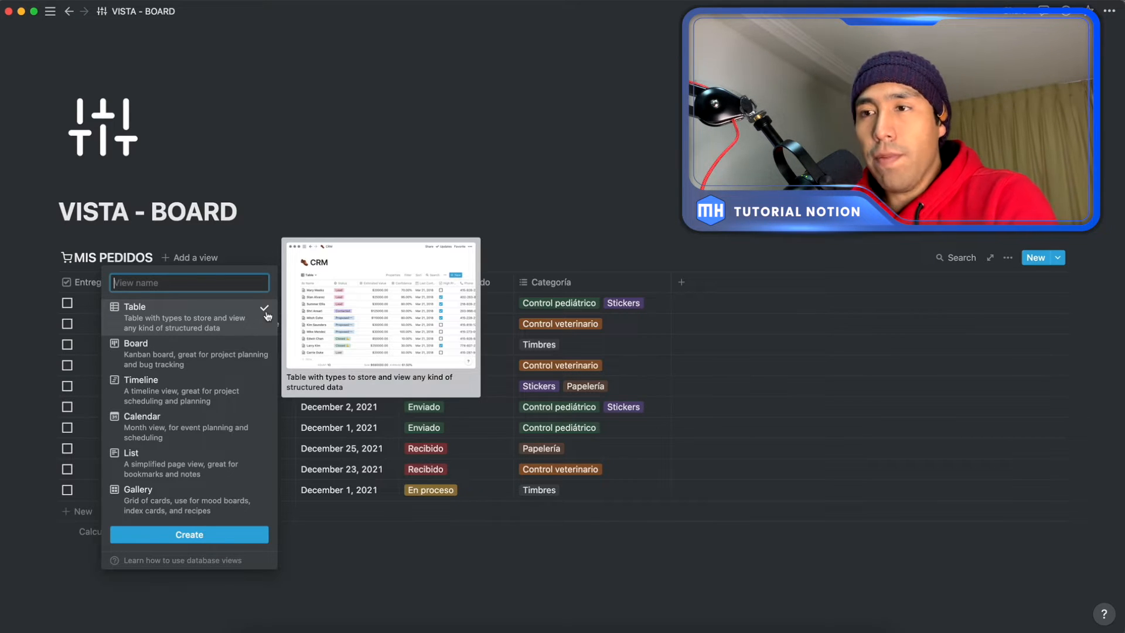
{"action": "left_click", "coordinate": [493, 199]}
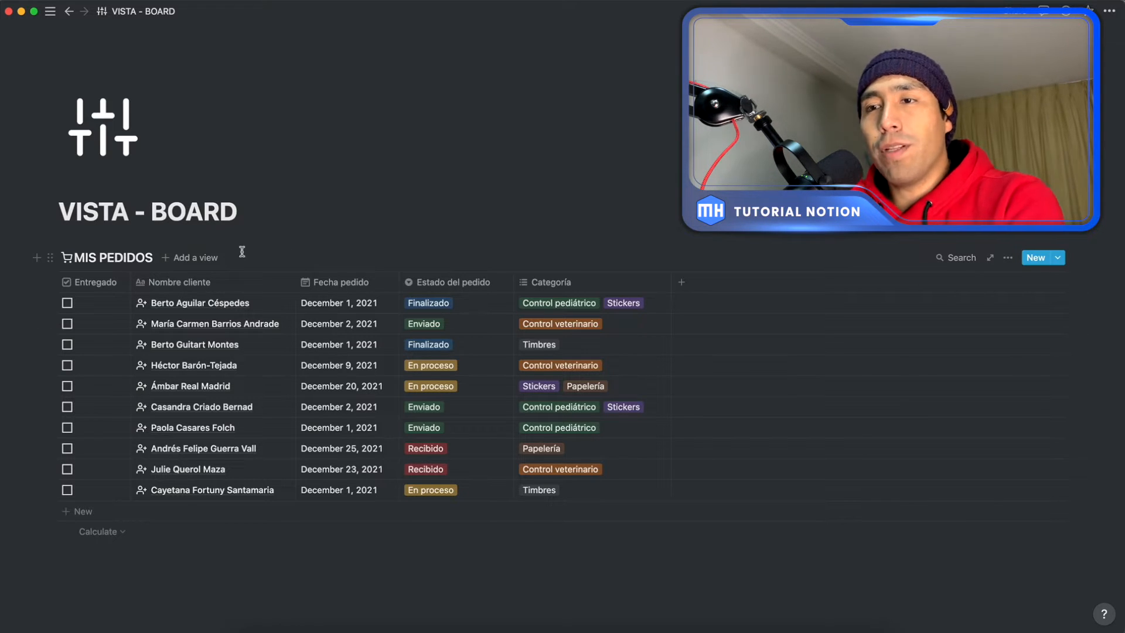
Step: Create a Board view named PEDIDOS for the MIS PEDIDOS database
{"action": "left_click", "coordinate": [200, 258]}
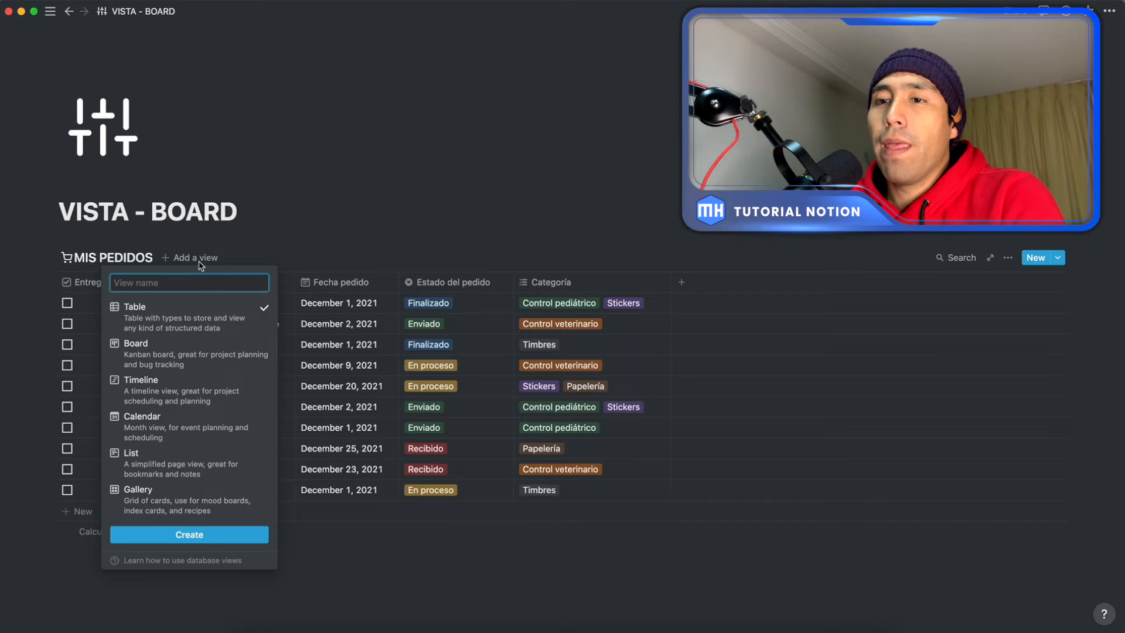
{"action": "left_click", "coordinate": [151, 360]}
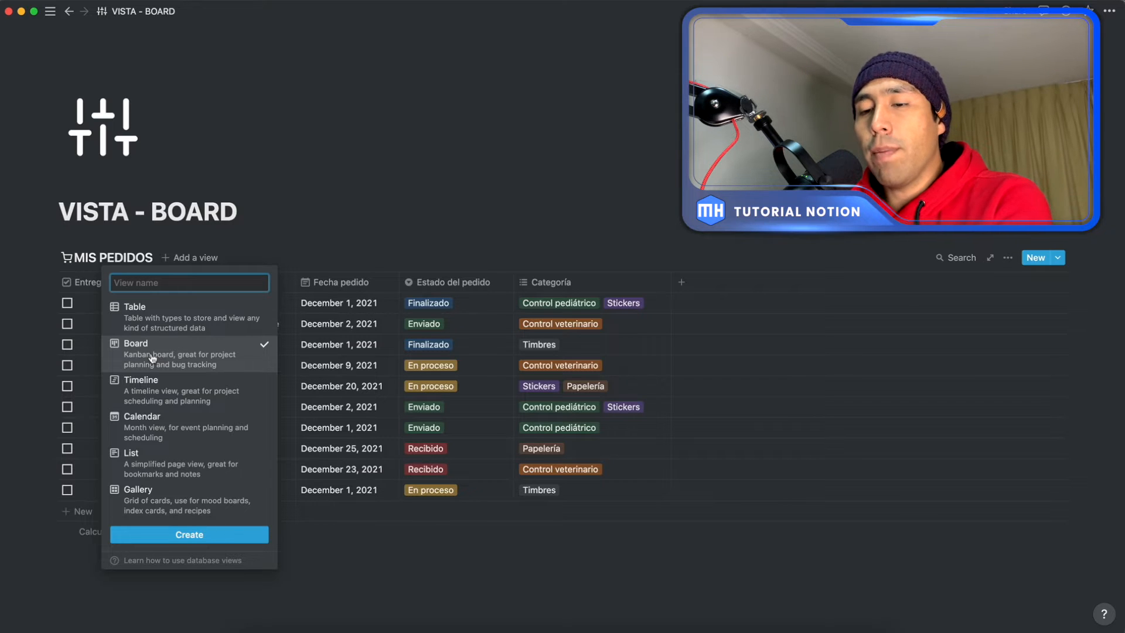
{"action": "type", "text": "P"}
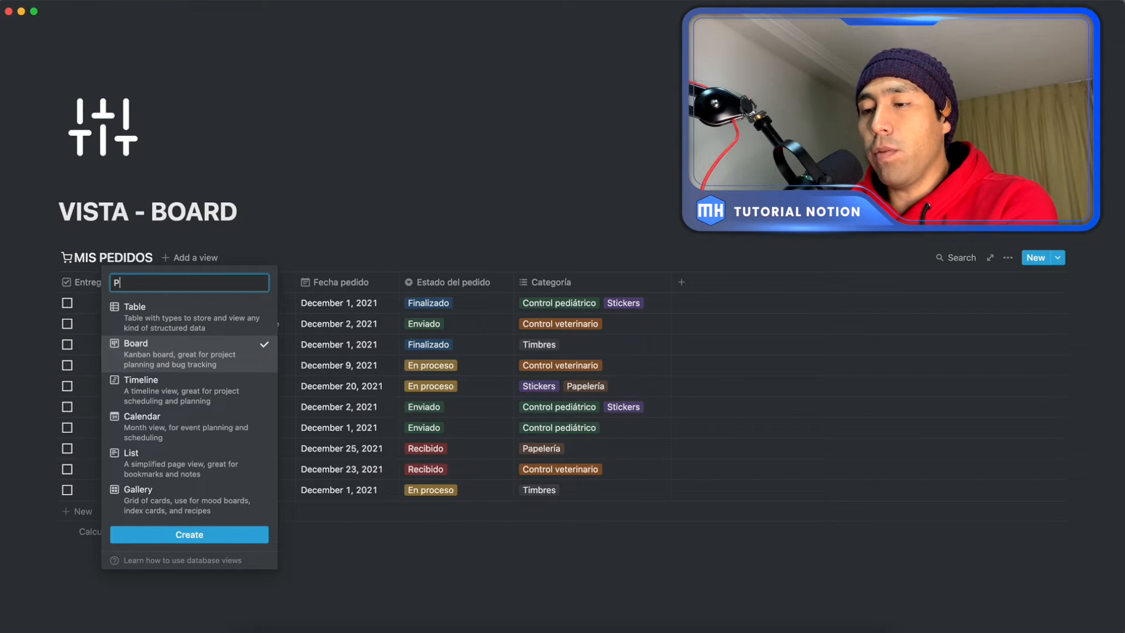
{"action": "type", "text": "EDIDOS"}
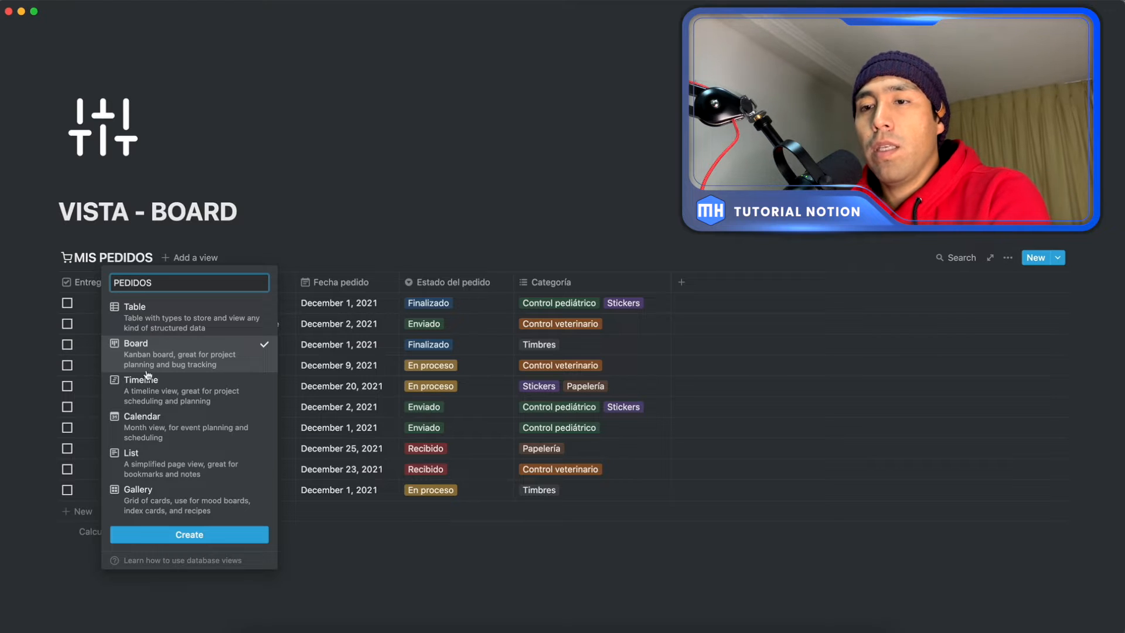
{"action": "left_click", "coordinate": [177, 540]}
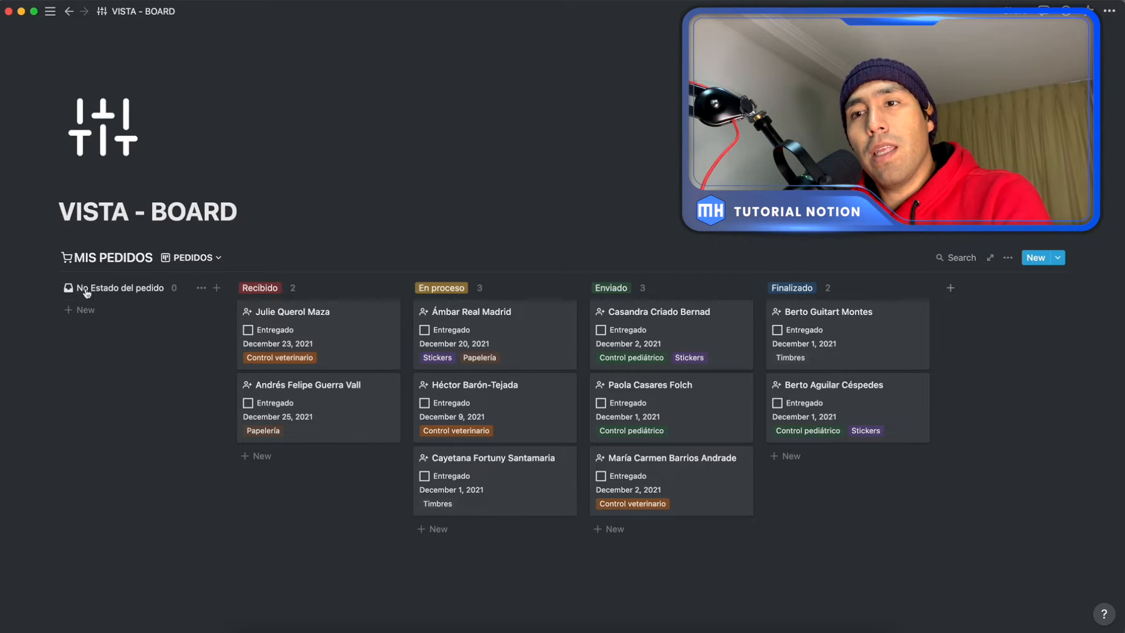
Step: Hide the No Estado del pedido group from the board
{"action": "mouse_move", "coordinate": [104, 296]}
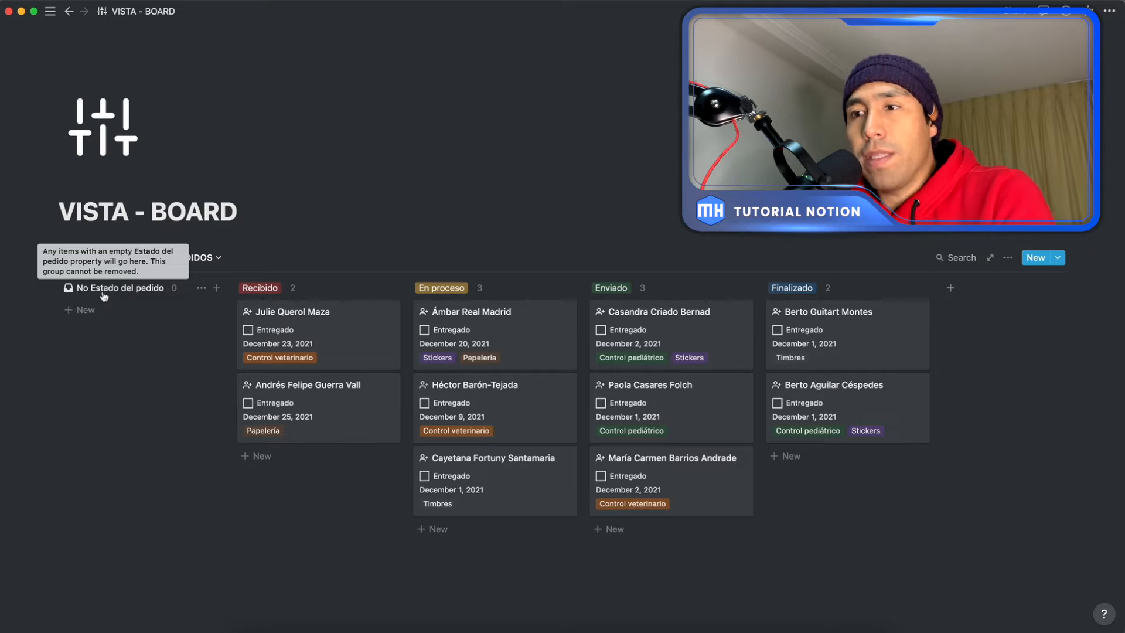
{"action": "left_click", "coordinate": [200, 290]}
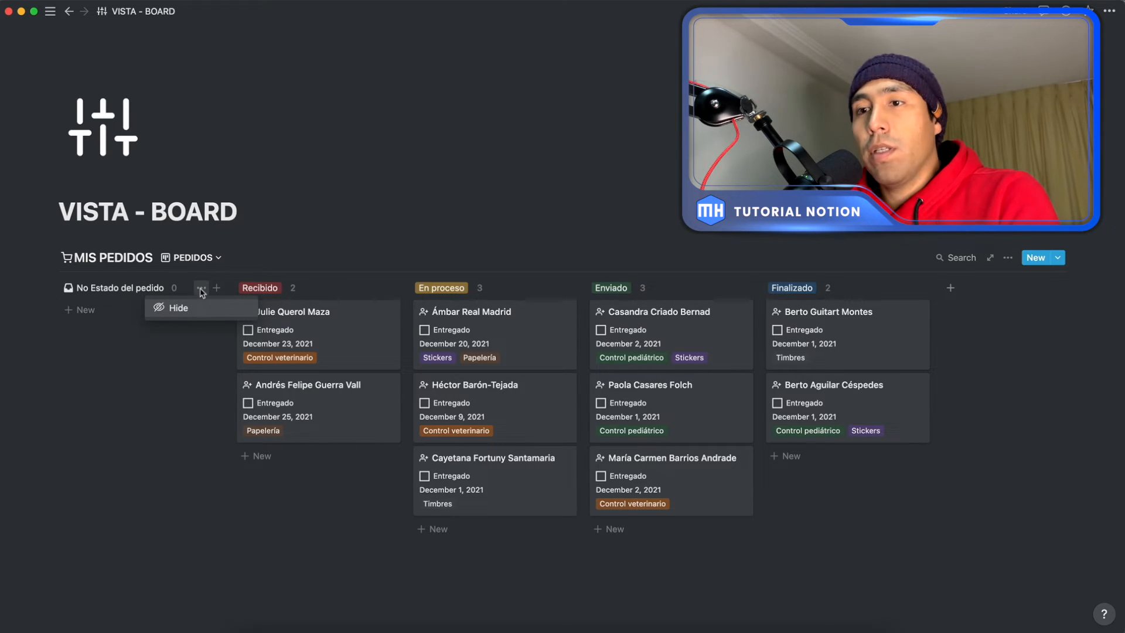
{"action": "left_click", "coordinate": [179, 308]}
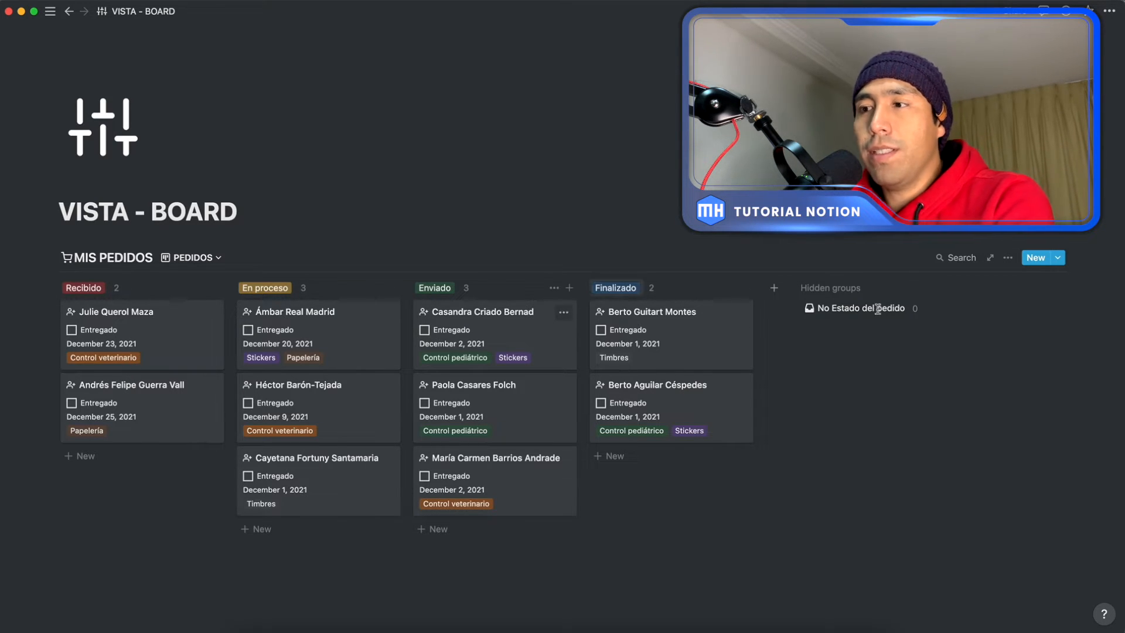
Step: Hide the Fecha pedido, Categoría and Entregado properties on the PEDIDOS board cards
{"action": "left_click", "coordinate": [1008, 262]}
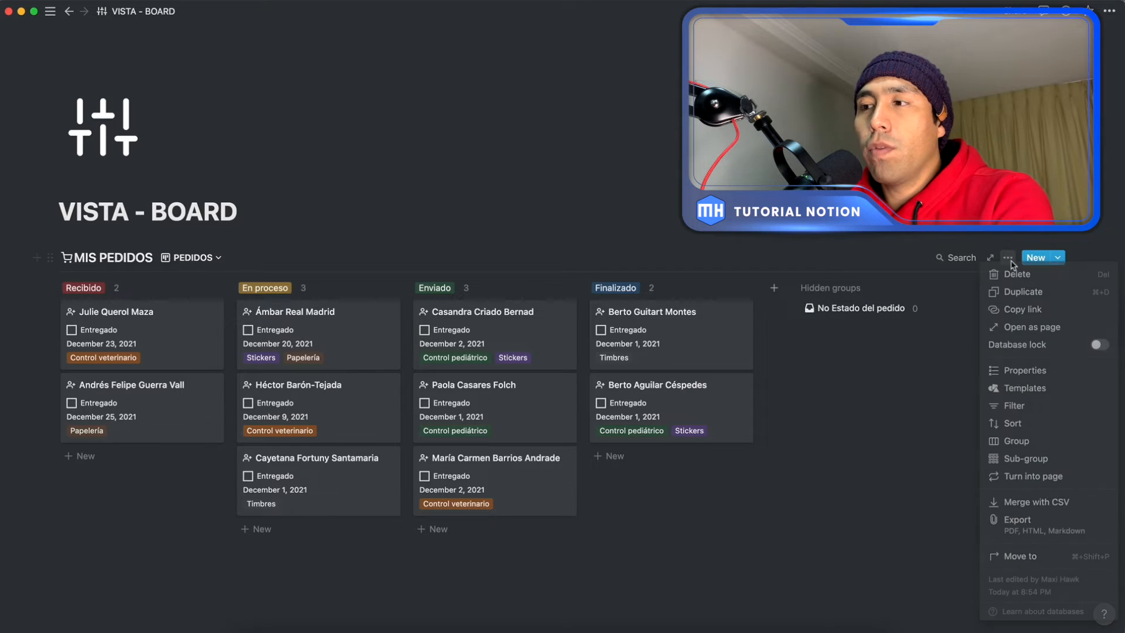
{"action": "left_click", "coordinate": [1022, 371]}
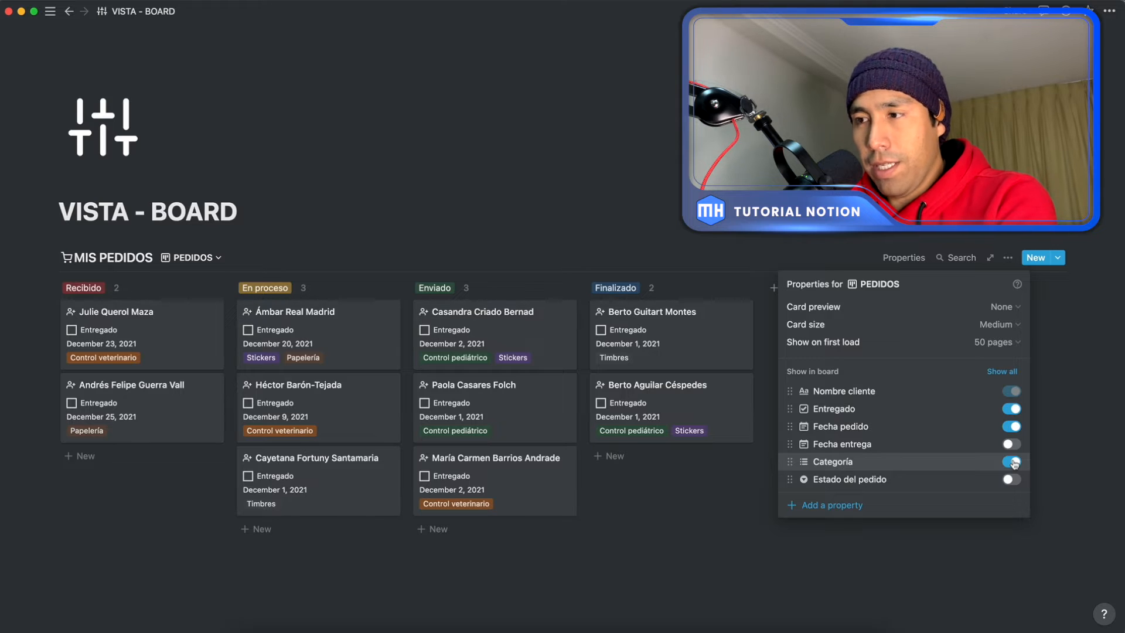
{"action": "left_click", "coordinate": [1012, 427]}
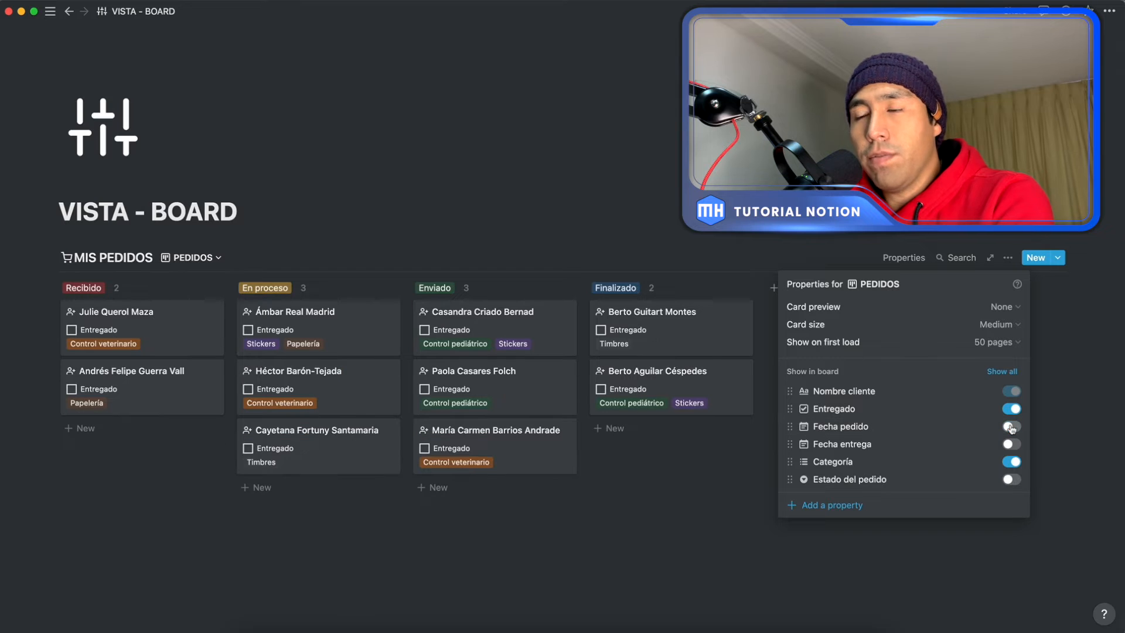
{"action": "left_click", "coordinate": [1011, 463]}
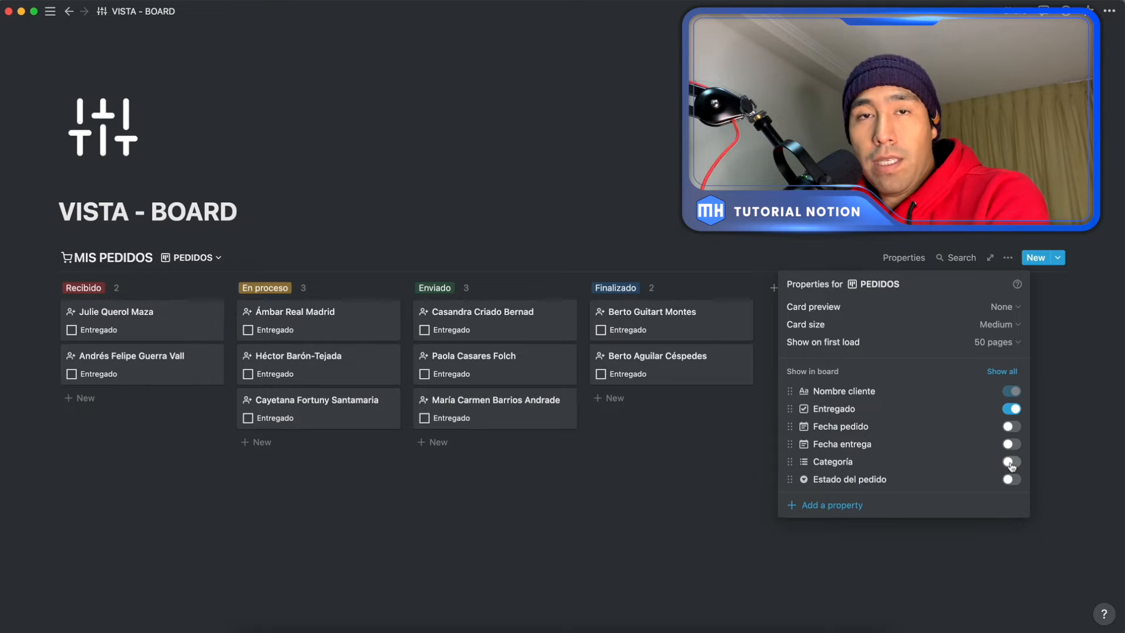
{"action": "left_click", "coordinate": [1010, 409]}
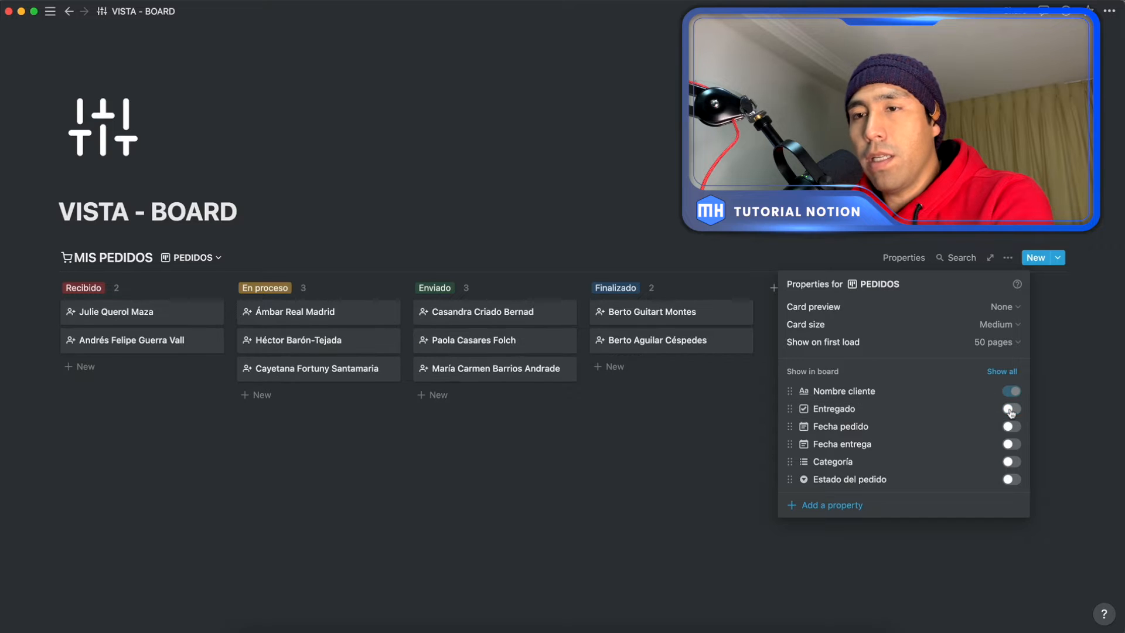
{"action": "left_click", "coordinate": [596, 457]}
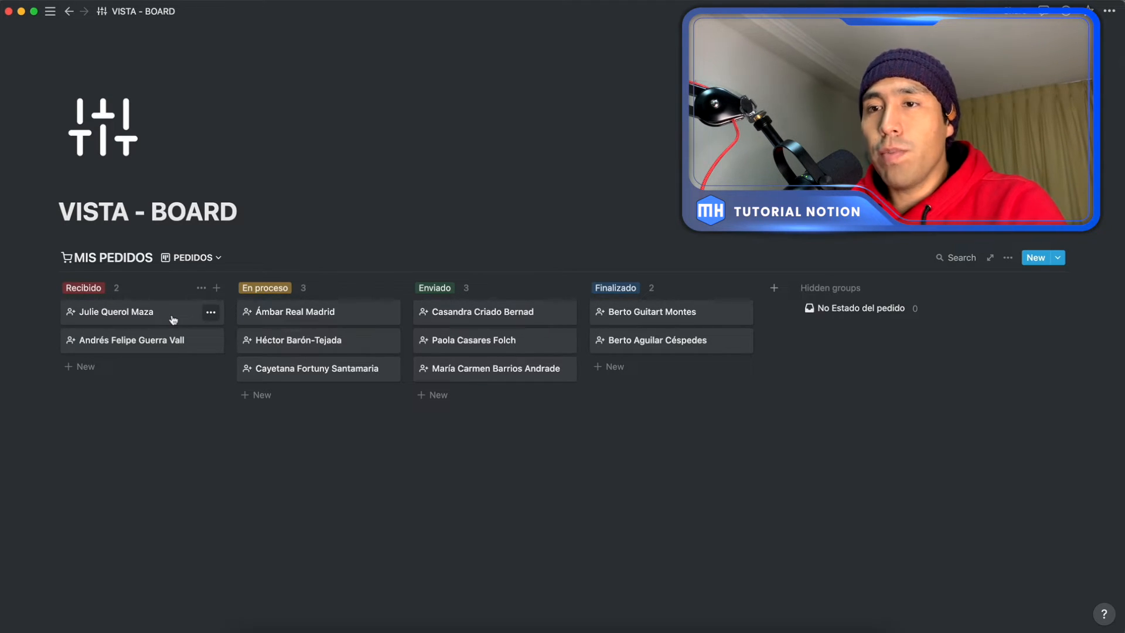
Step: Move the first Recibido card to En proceso, the second Enviado card to Finalizado, and the third En proceso card to Enviado
{"action": "left_click_drag", "start_coordinate": [148, 314], "coordinate": [287, 305]}
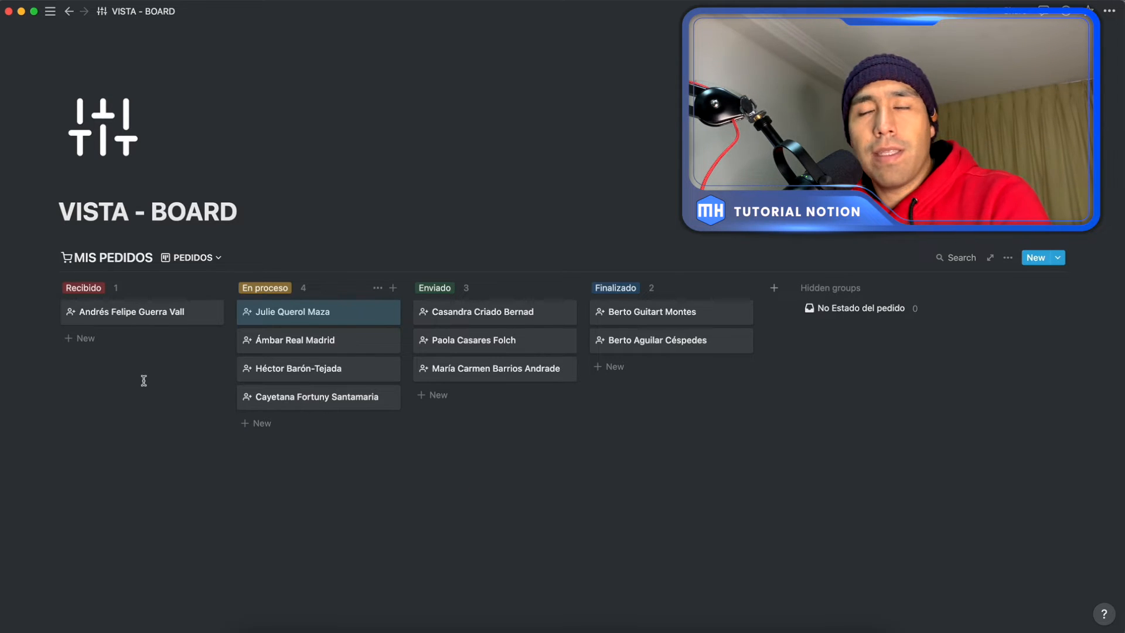
{"action": "mouse_move", "coordinate": [338, 324]}
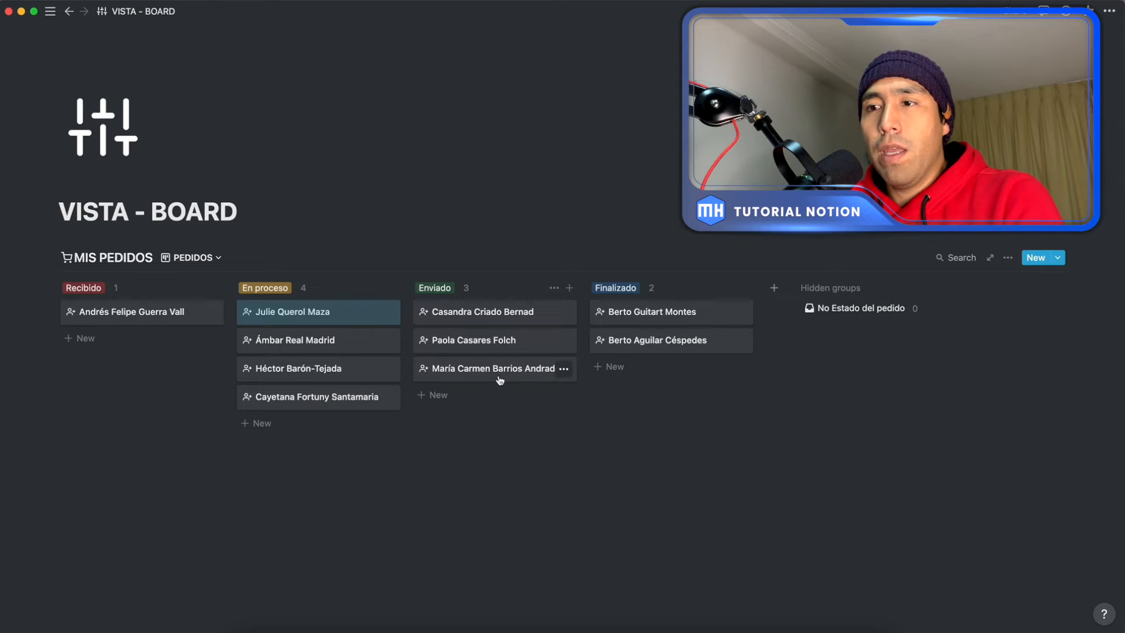
{"action": "left_click_drag", "start_coordinate": [506, 348], "coordinate": [606, 366]}
{"action": "left_click_drag", "start_coordinate": [289, 369], "coordinate": [451, 369]}
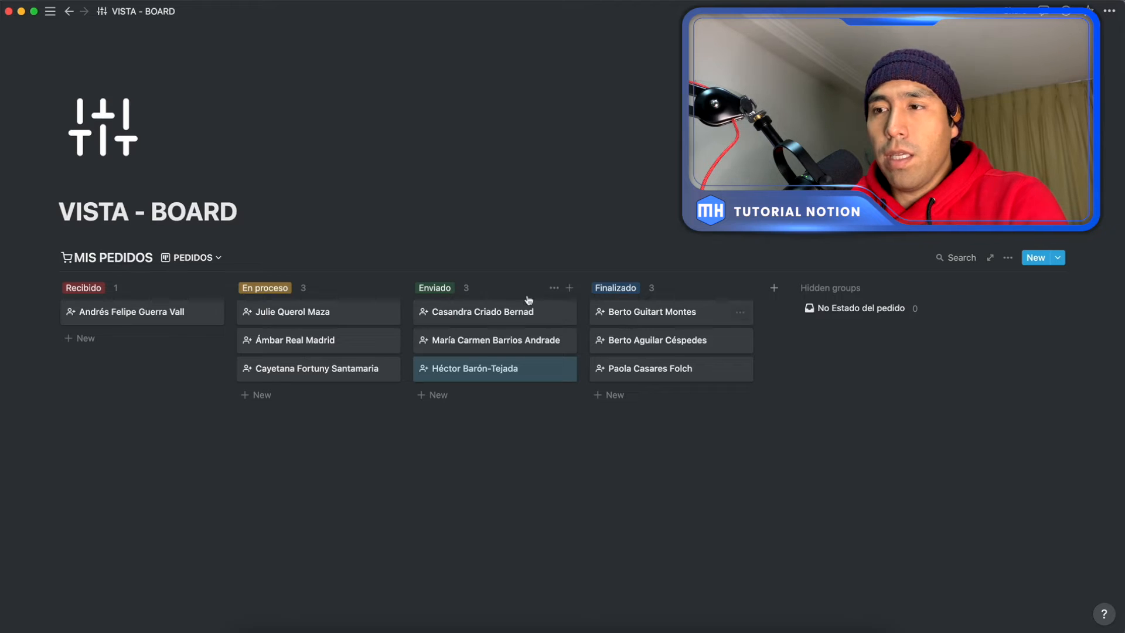
Step: Try placing the Finalizado group before Enviado, and return it to its place after Enviado
{"action": "left_click_drag", "start_coordinate": [676, 288], "coordinate": [504, 293]}
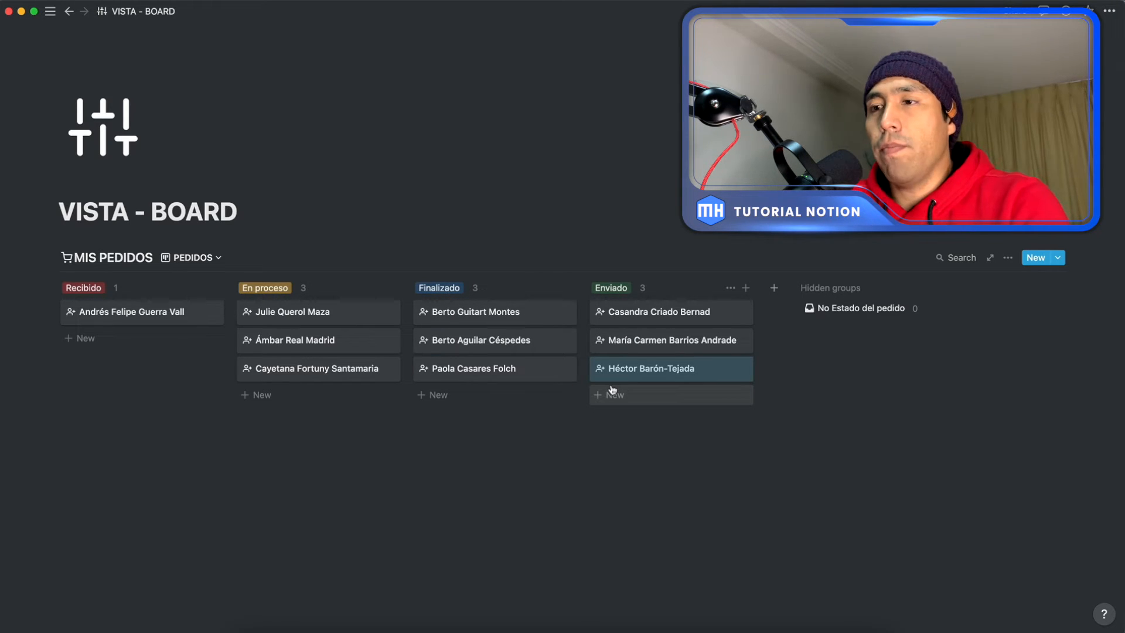
{"action": "left_click_drag", "start_coordinate": [528, 297], "coordinate": [666, 297]}
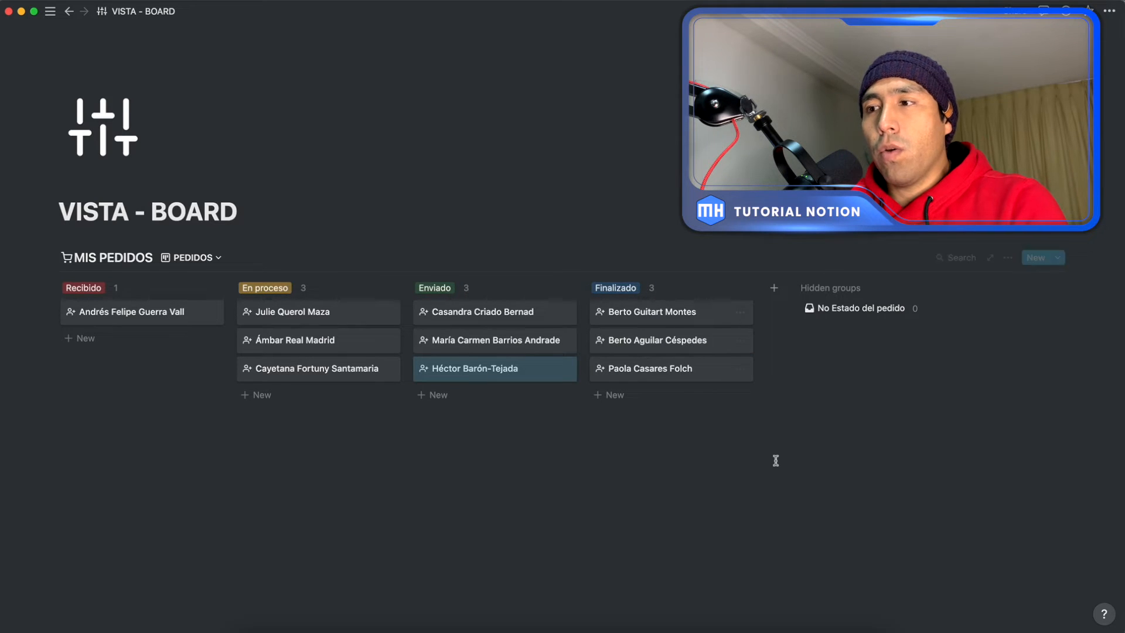
Step: Show the Entregado property on the board cards and mark the first Enviado card as Entregado
{"action": "left_click", "coordinate": [1008, 257]}
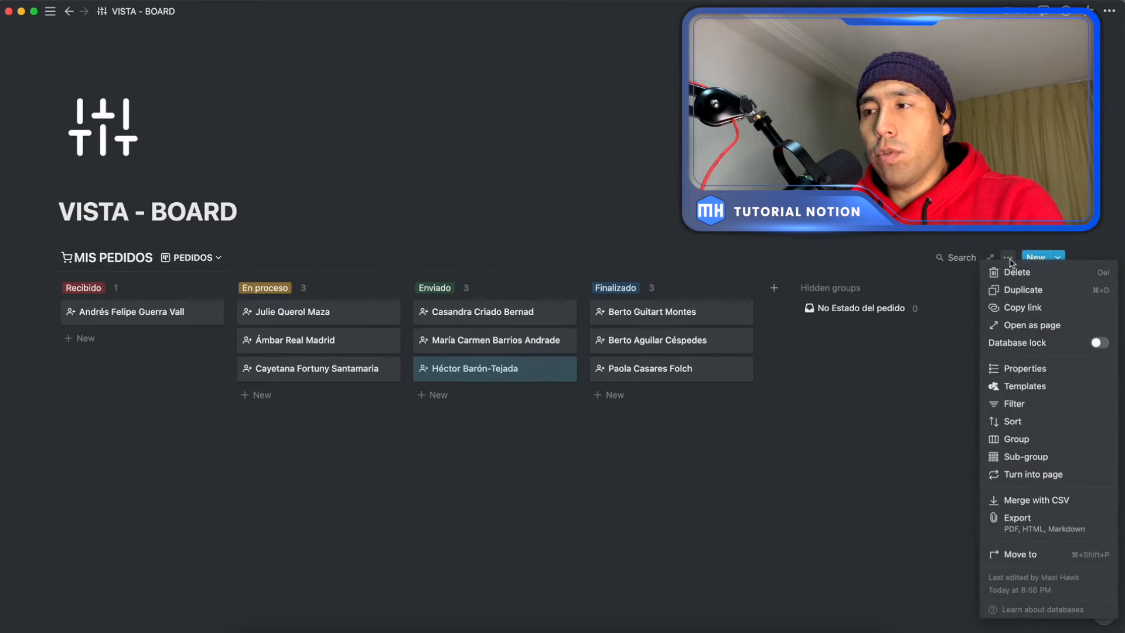
{"action": "left_click", "coordinate": [1018, 369]}
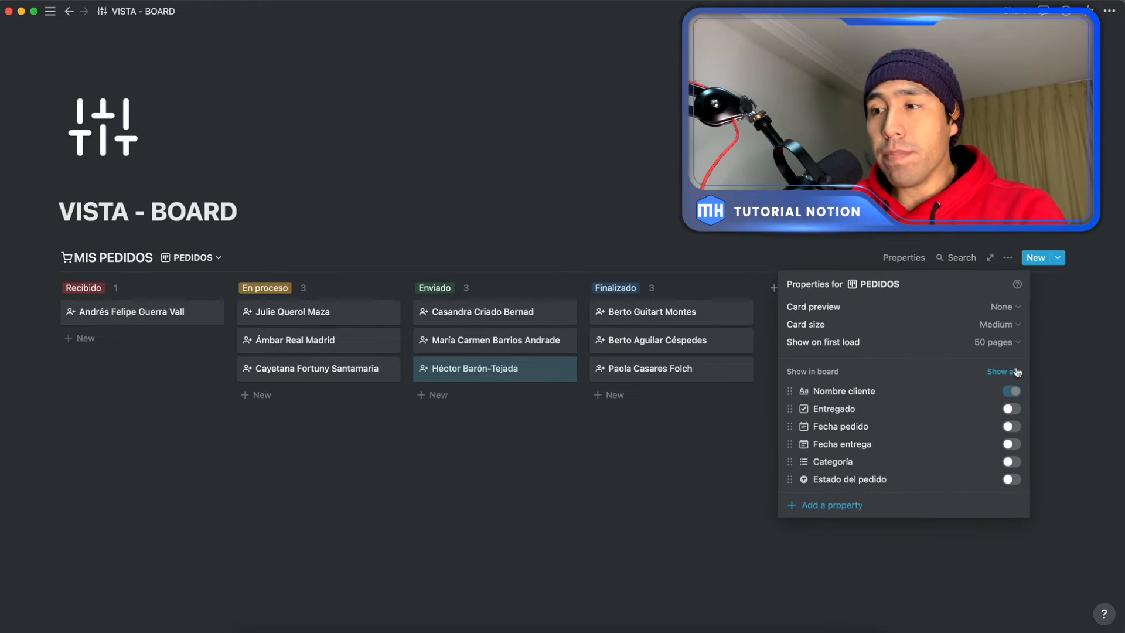
{"action": "left_click", "coordinate": [1011, 410]}
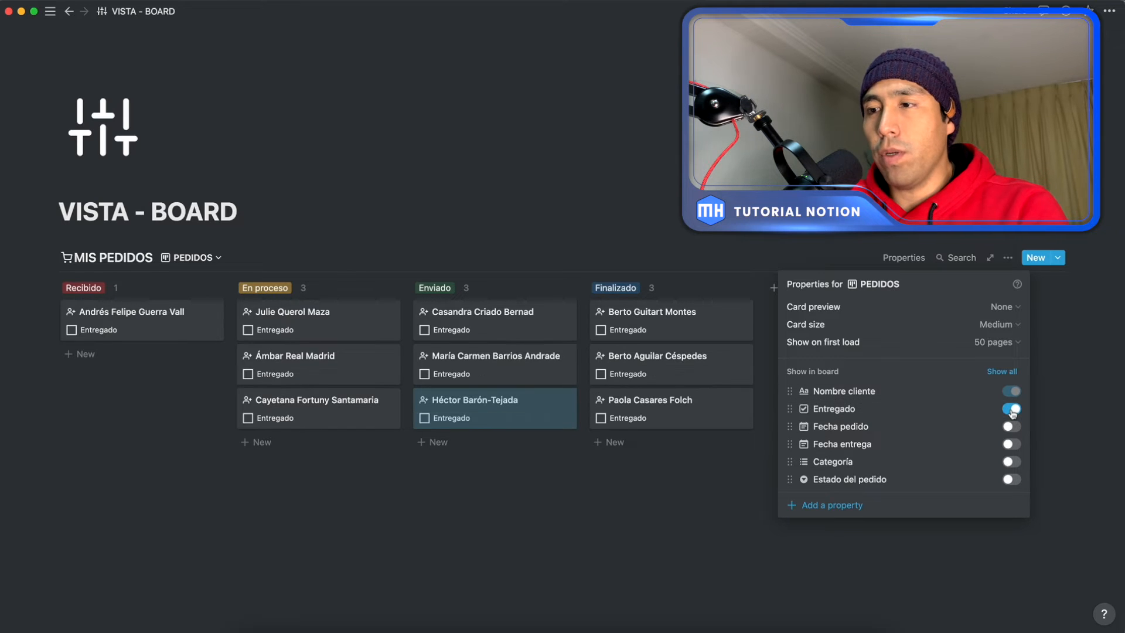
{"action": "left_click", "coordinate": [652, 501]}
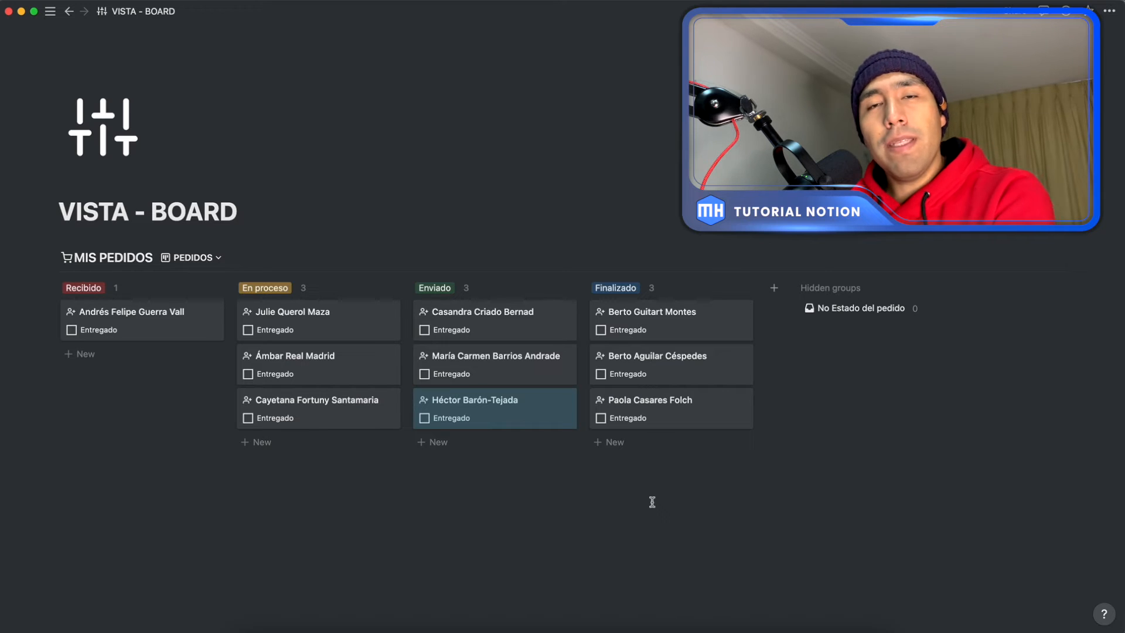
{"action": "left_click", "coordinate": [425, 331]}
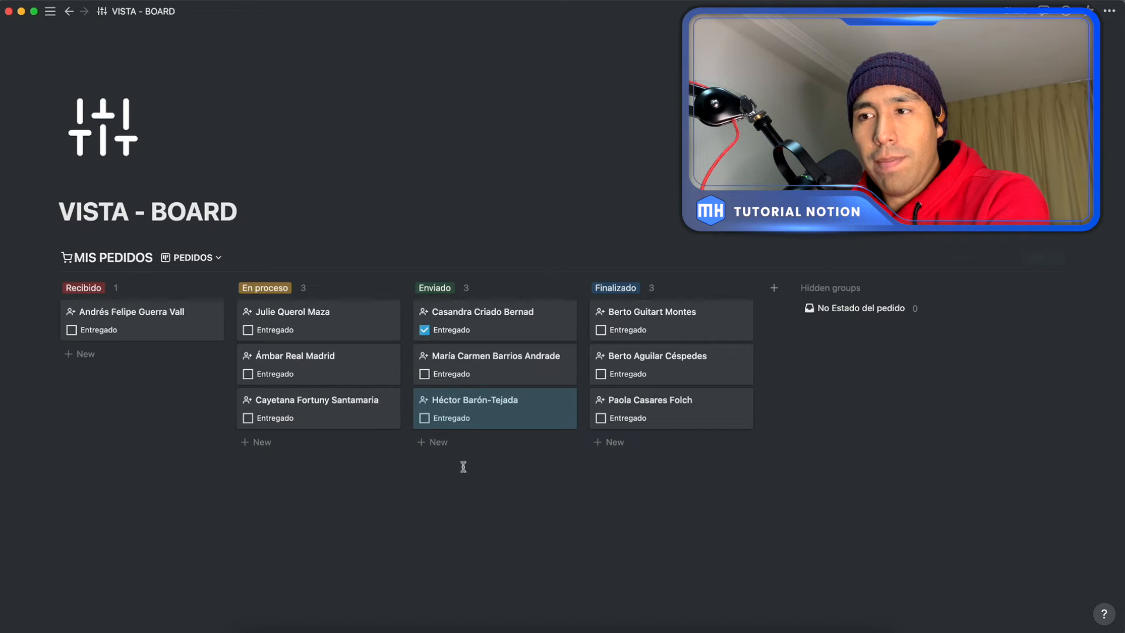
{"action": "left_click", "coordinate": [481, 468]}
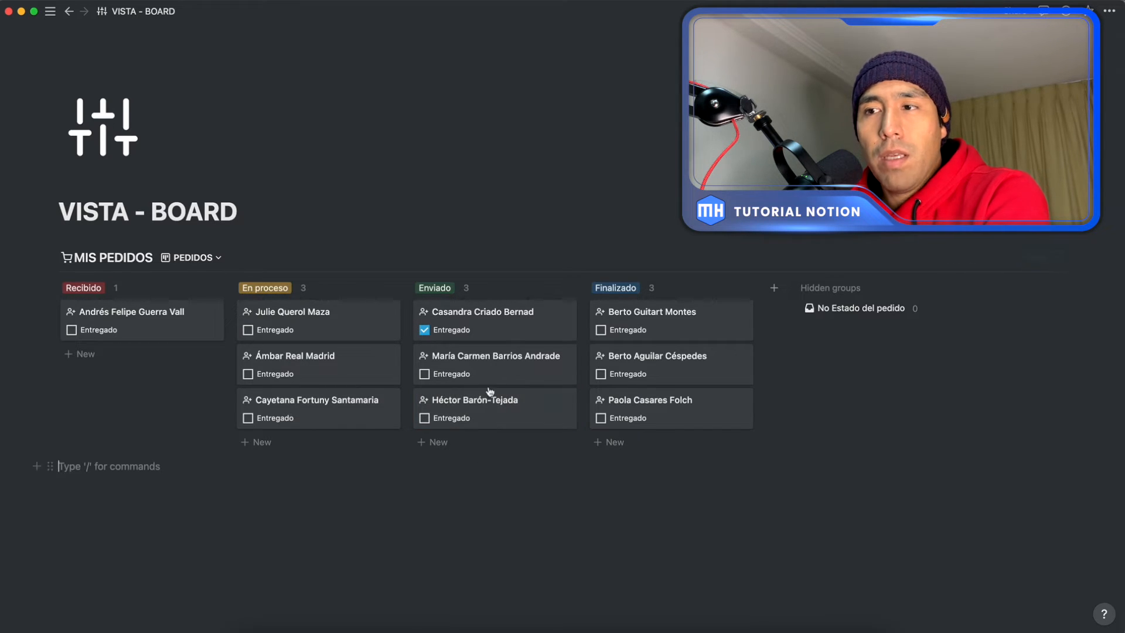
Step: Clear Entregado on the first Enviado card and mark the third Finalizado card as Entregado
{"action": "left_click", "coordinate": [424, 331]}
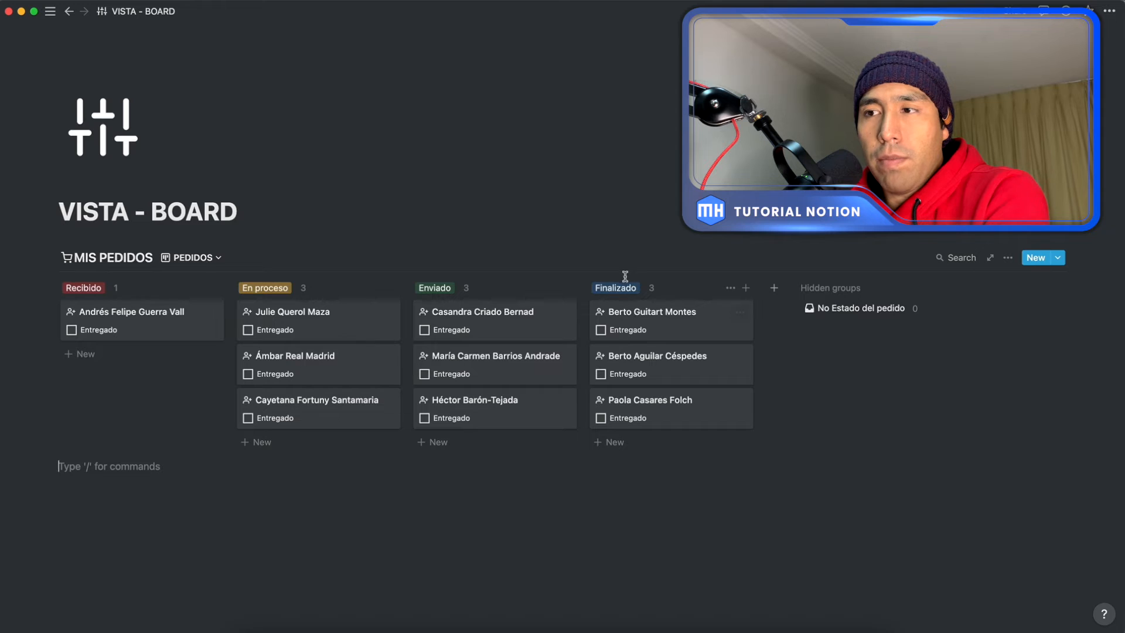
{"action": "left_click", "coordinate": [601, 418]}
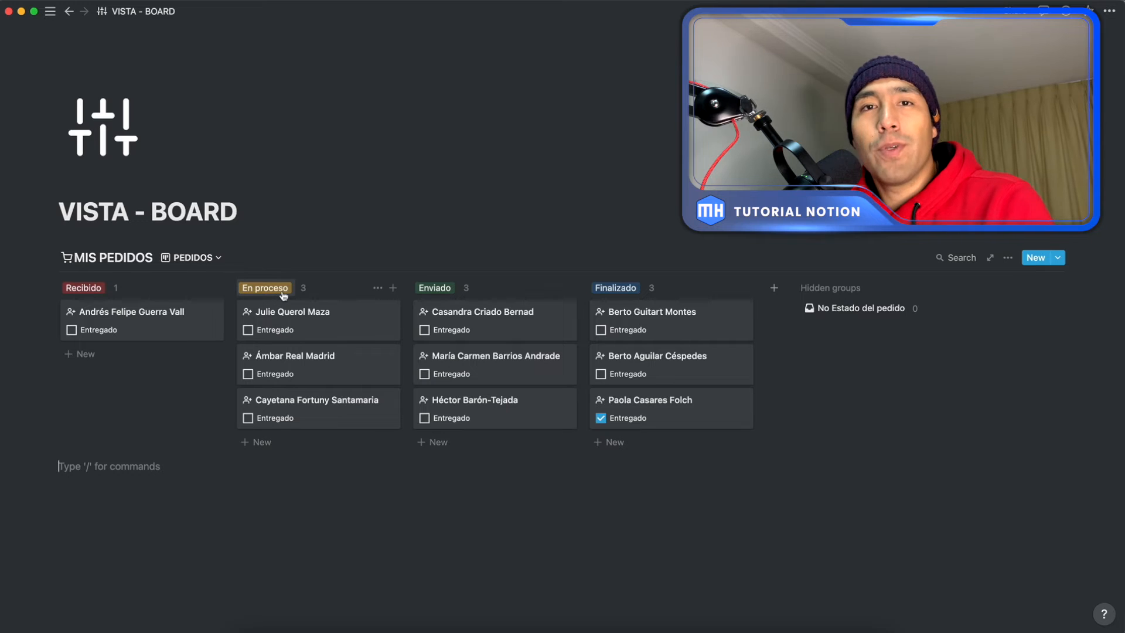
{"action": "left_click", "coordinate": [248, 374]}
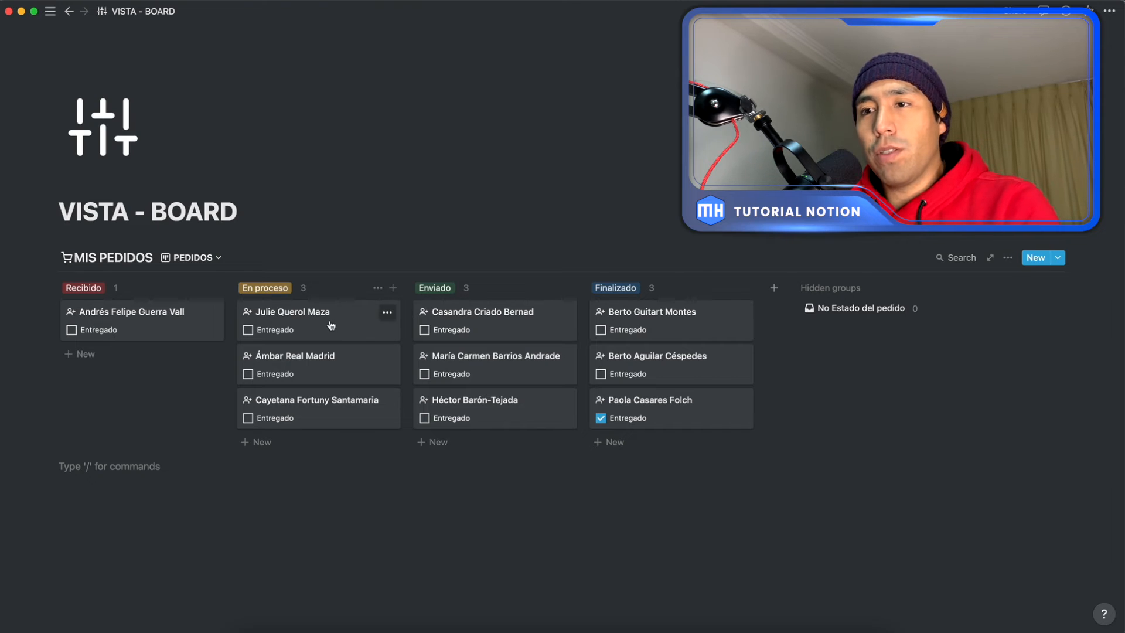
Step: Move the first En proceso card to the top of Enviado and show the Estado del pedido property on the board cards
{"action": "left_click_drag", "start_coordinate": [329, 323], "coordinate": [445, 321]}
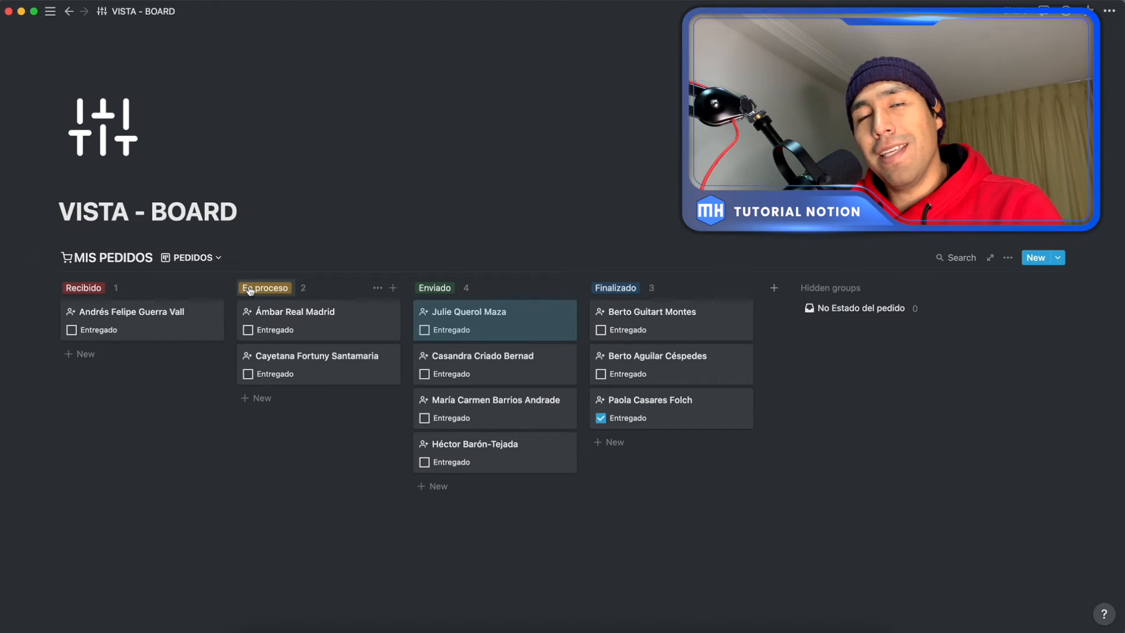
{"action": "left_click", "coordinate": [1007, 258]}
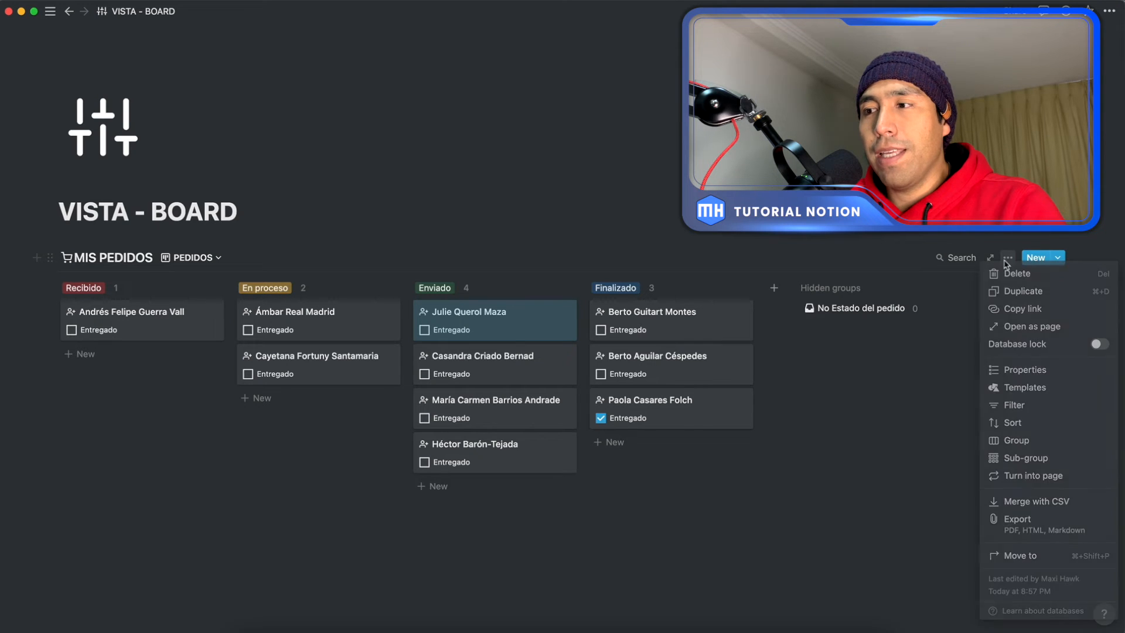
{"action": "left_click", "coordinate": [1008, 371]}
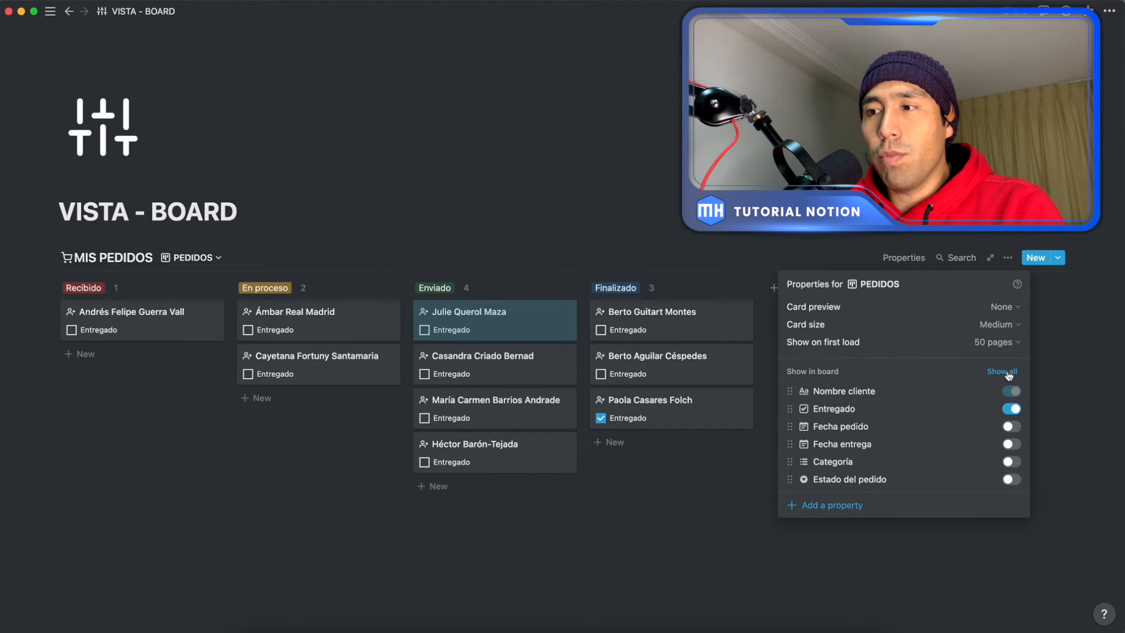
{"action": "left_click", "coordinate": [1009, 480]}
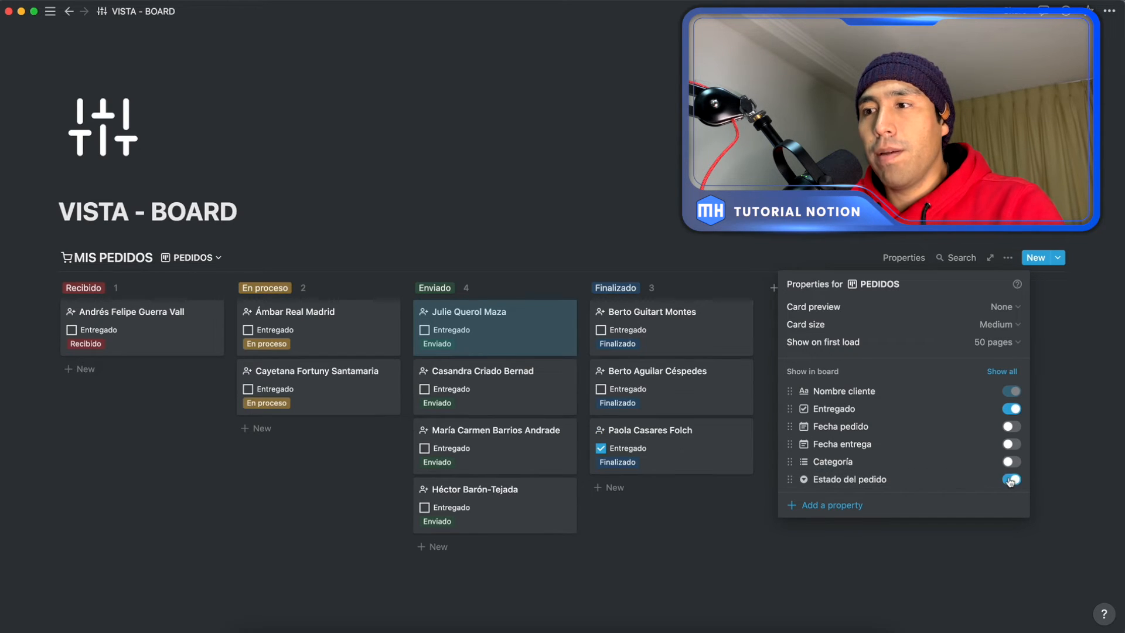
{"action": "left_click", "coordinate": [729, 546]}
{"action": "left_click", "coordinate": [321, 512]}
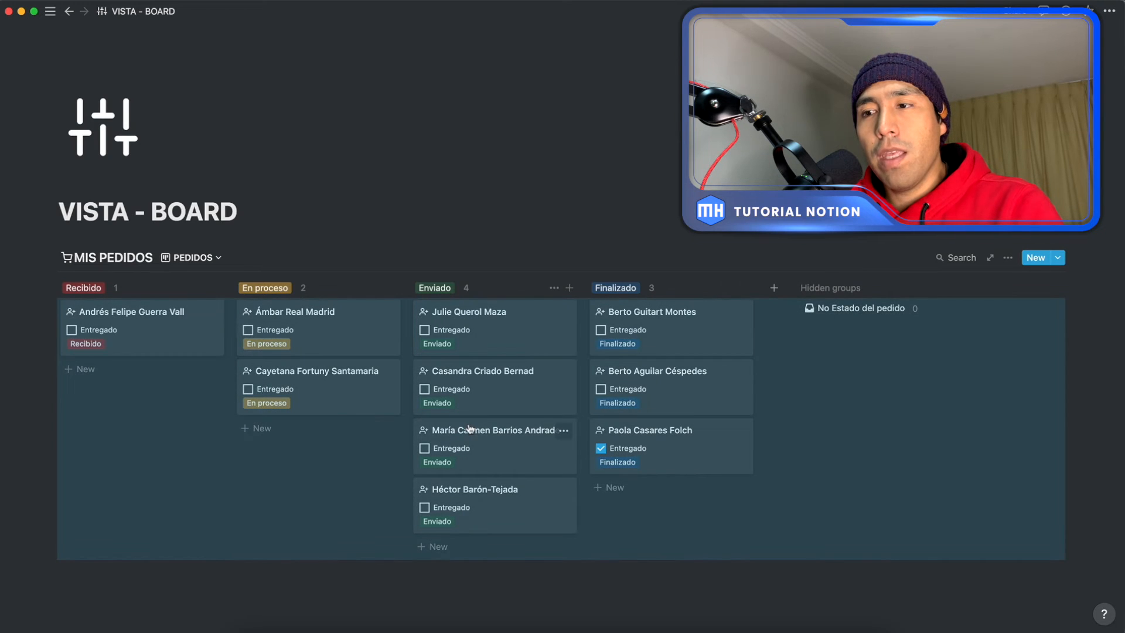
{"action": "left_click", "coordinate": [208, 577]}
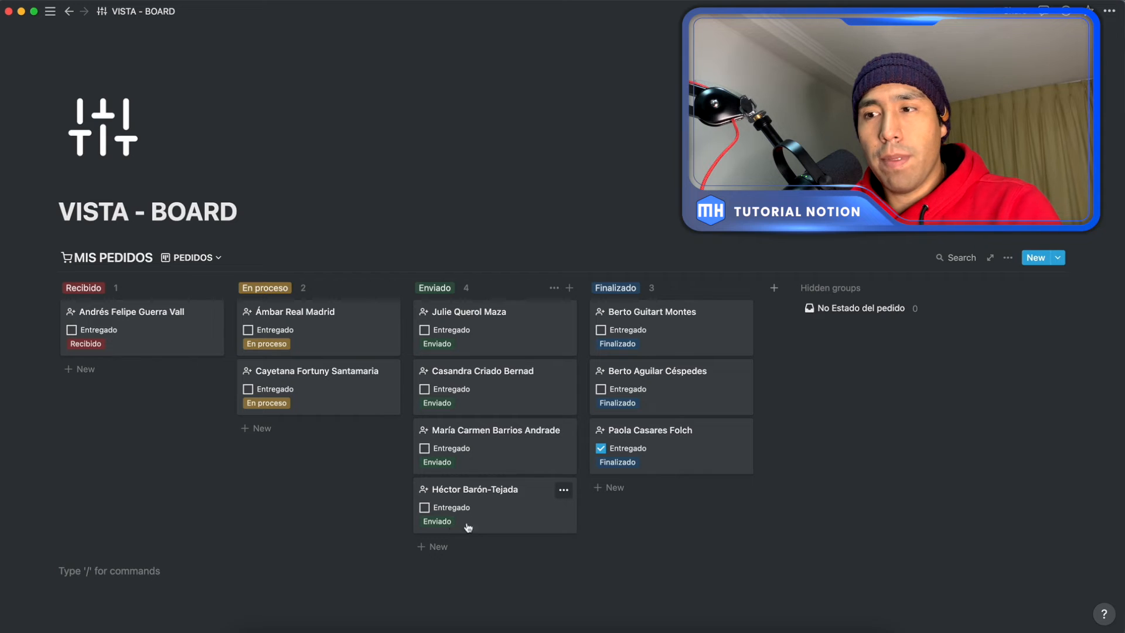
Step: Move the fourth Enviado card to the end of Finalizado, and set its Estado del pedido to Recibido from within its page
{"action": "left_click_drag", "start_coordinate": [494, 526], "coordinate": [620, 492]}
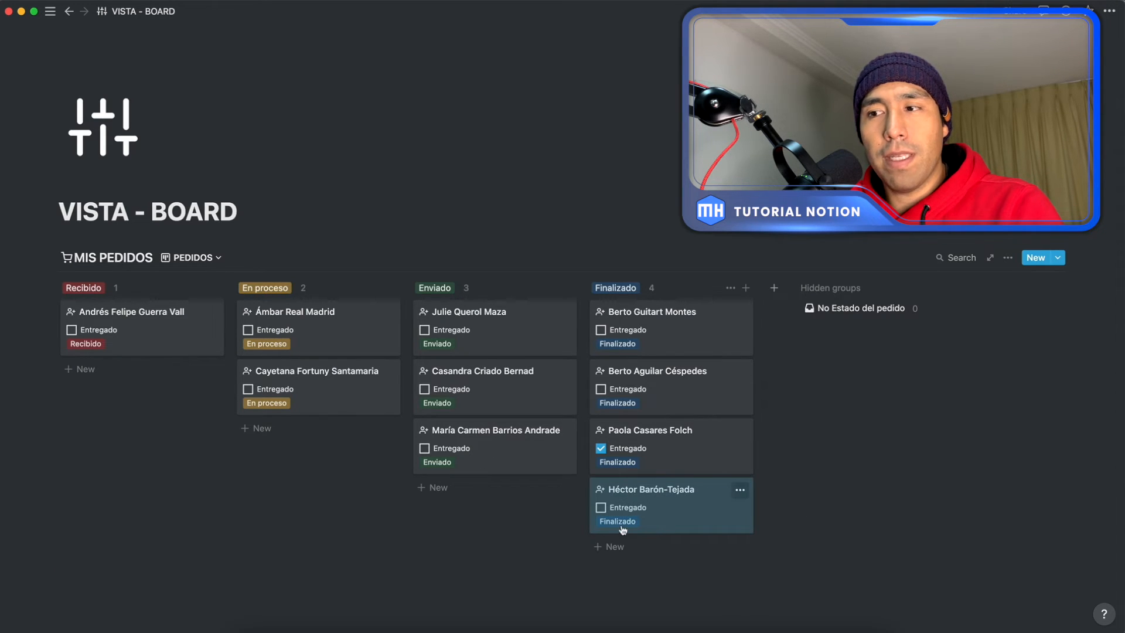
{"action": "left_click", "coordinate": [706, 510]}
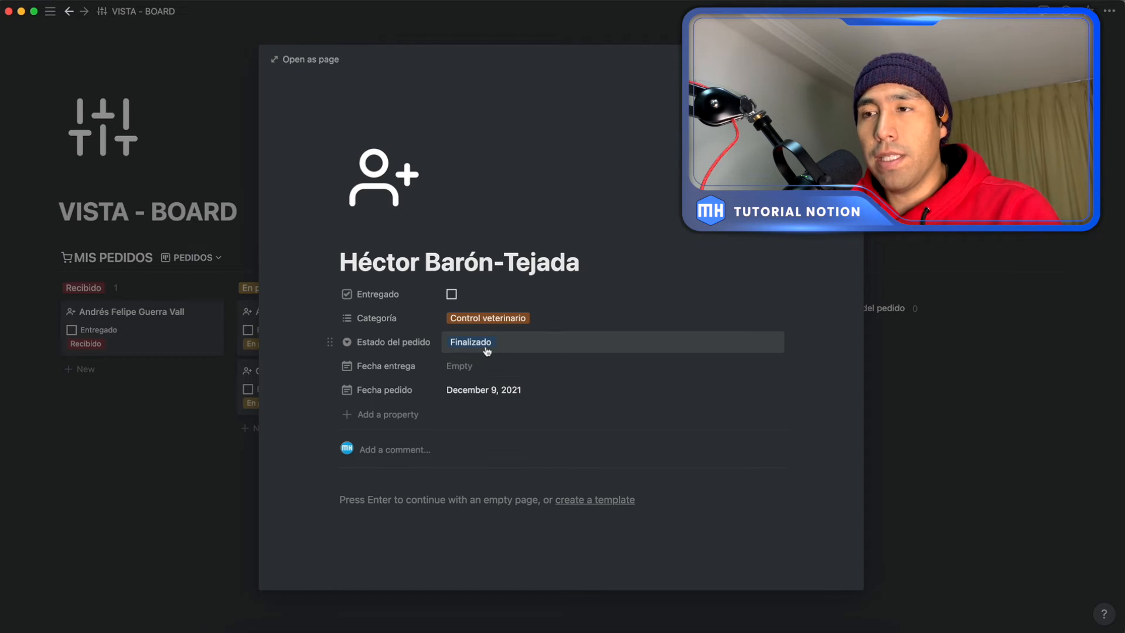
{"action": "left_click", "coordinate": [462, 340]}
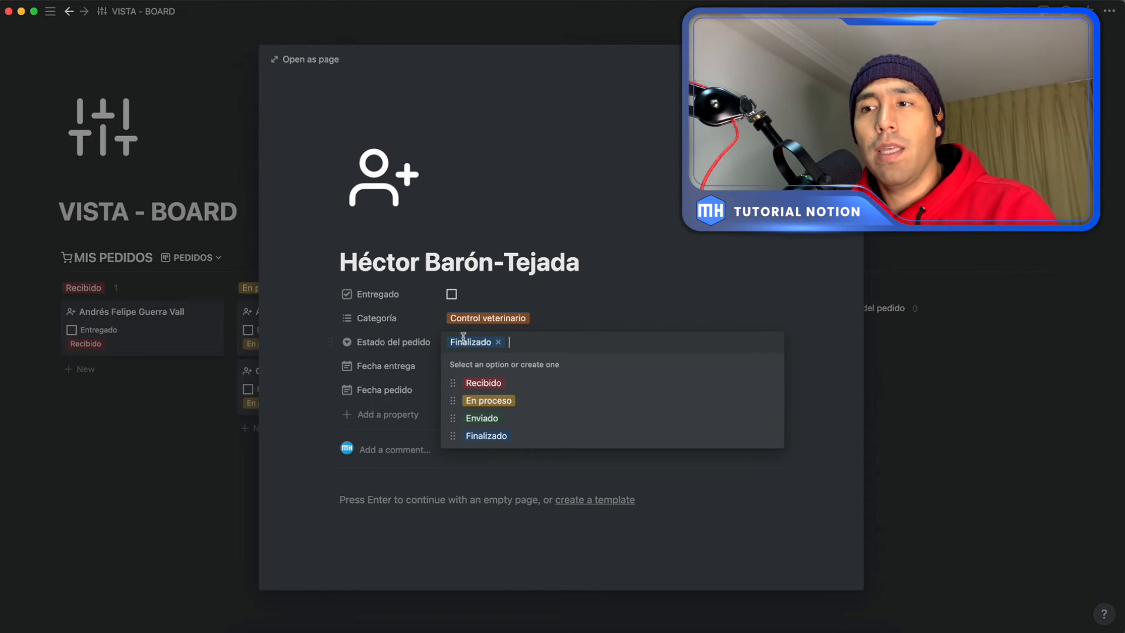
{"action": "left_click", "coordinate": [490, 385]}
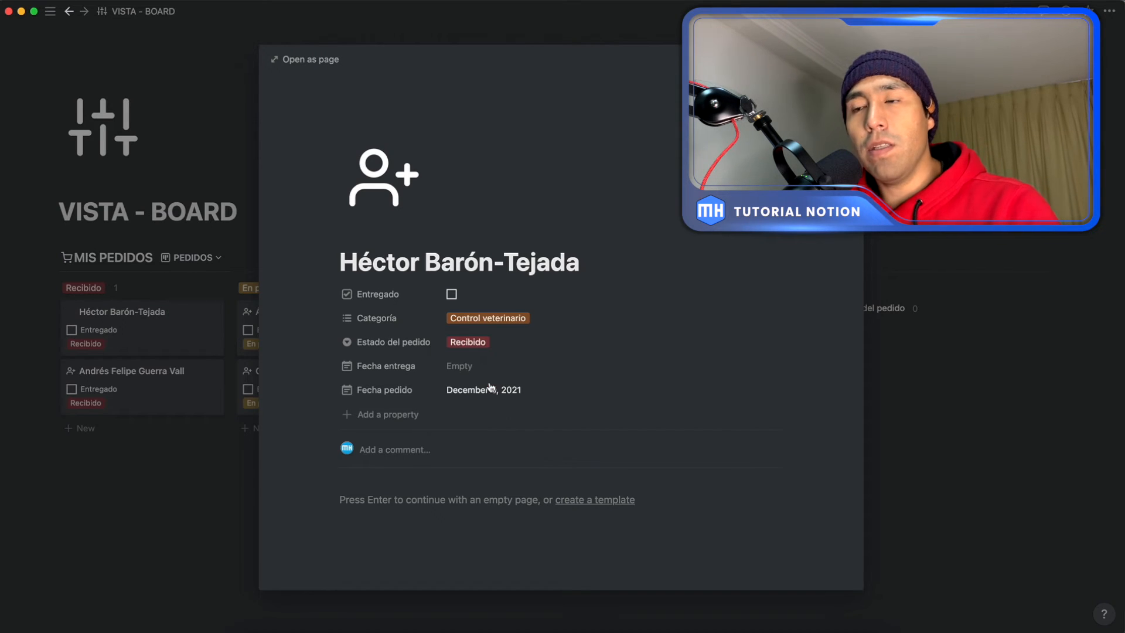
{"action": "left_click", "coordinate": [885, 395]}
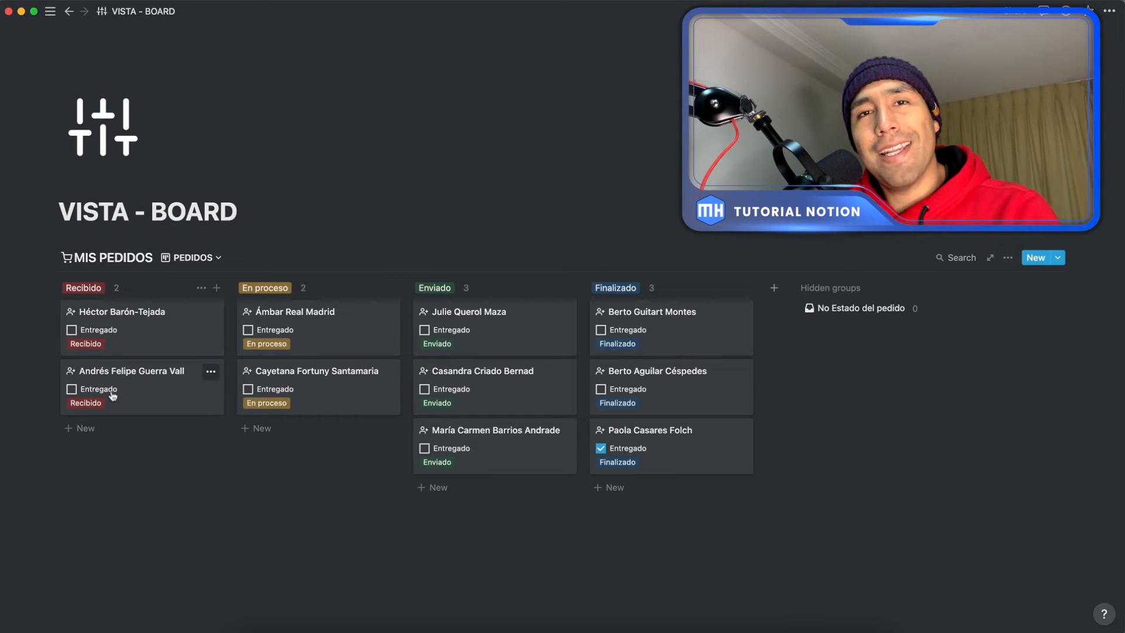
{"action": "left_click", "coordinate": [143, 530]}
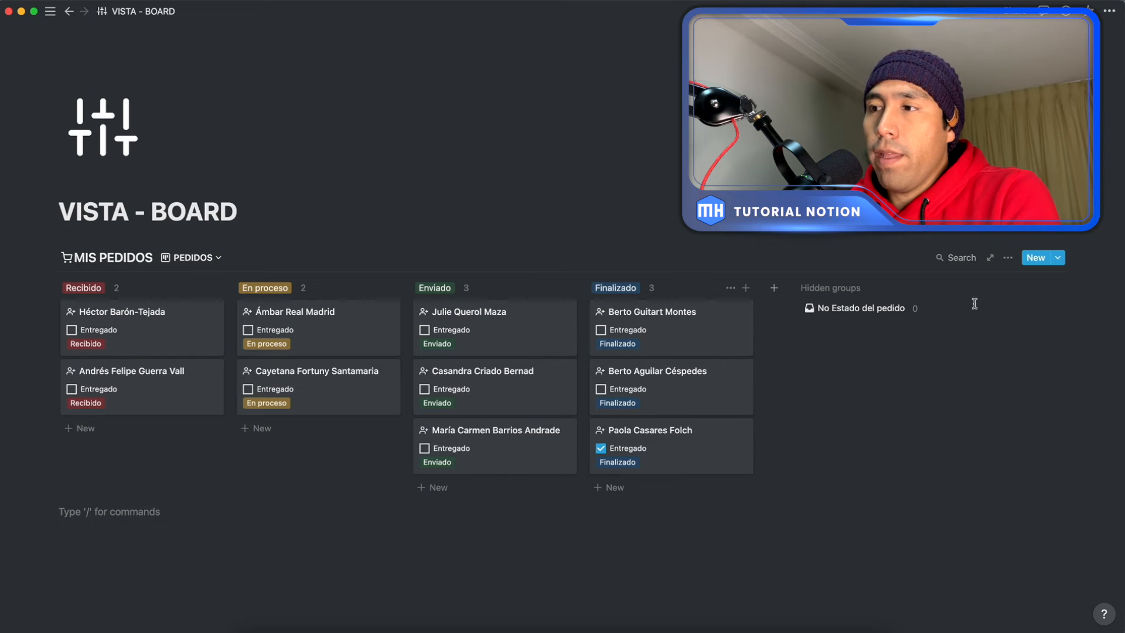
Step: Turn on Hide empty groups and Color columns in the PEDIDOS board's group settings
{"action": "left_click", "coordinate": [1008, 260]}
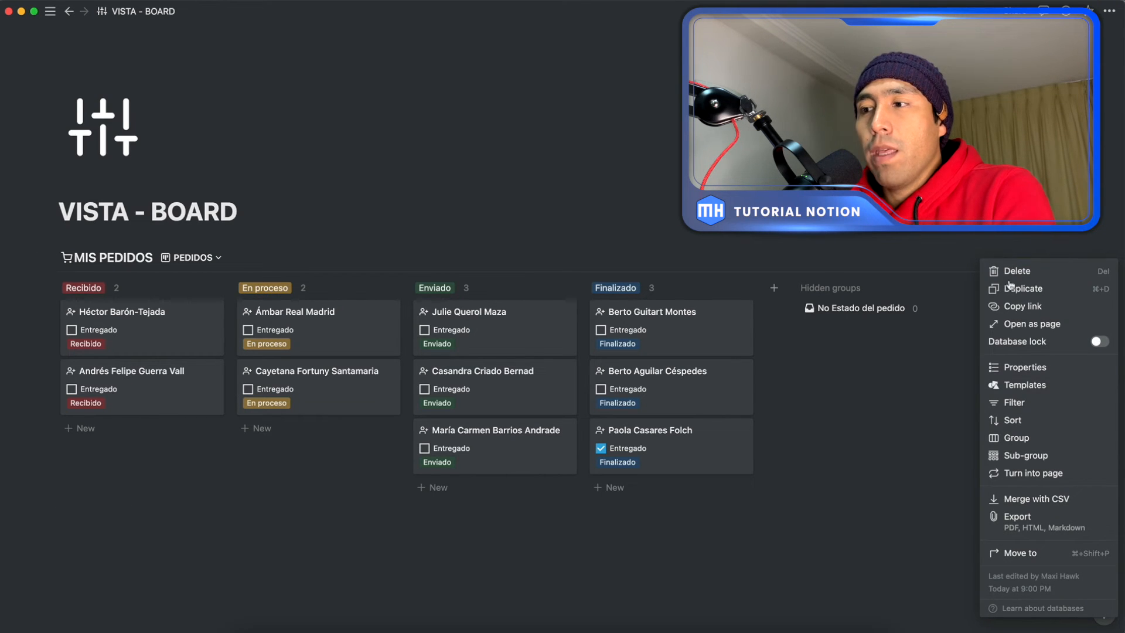
{"action": "left_click", "coordinate": [1011, 439]}
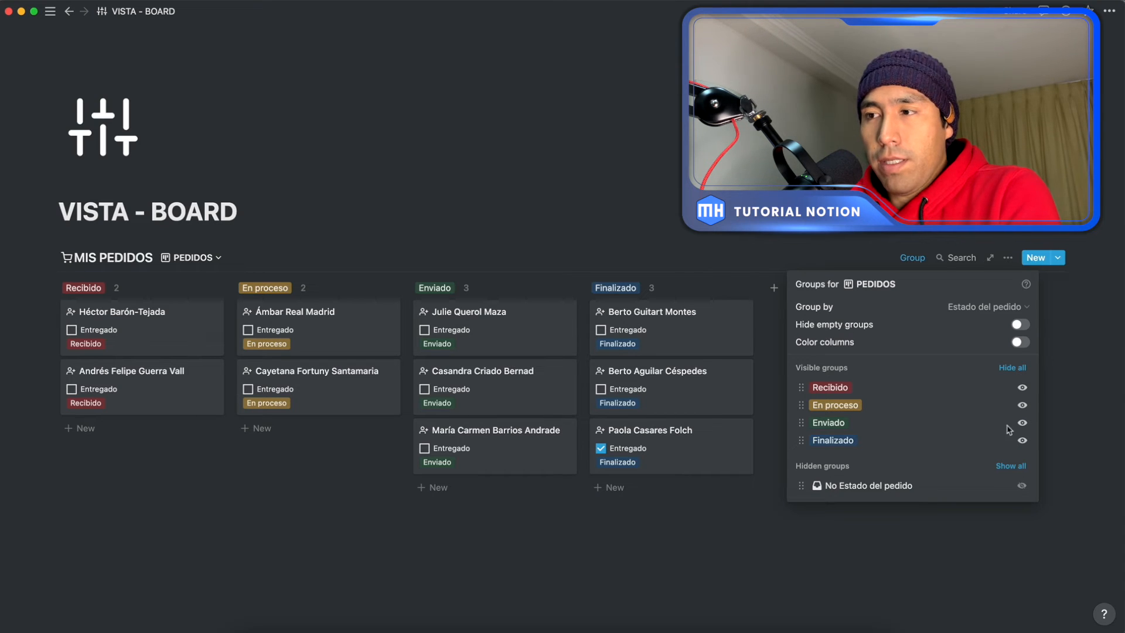
{"action": "left_click", "coordinate": [1017, 329]}
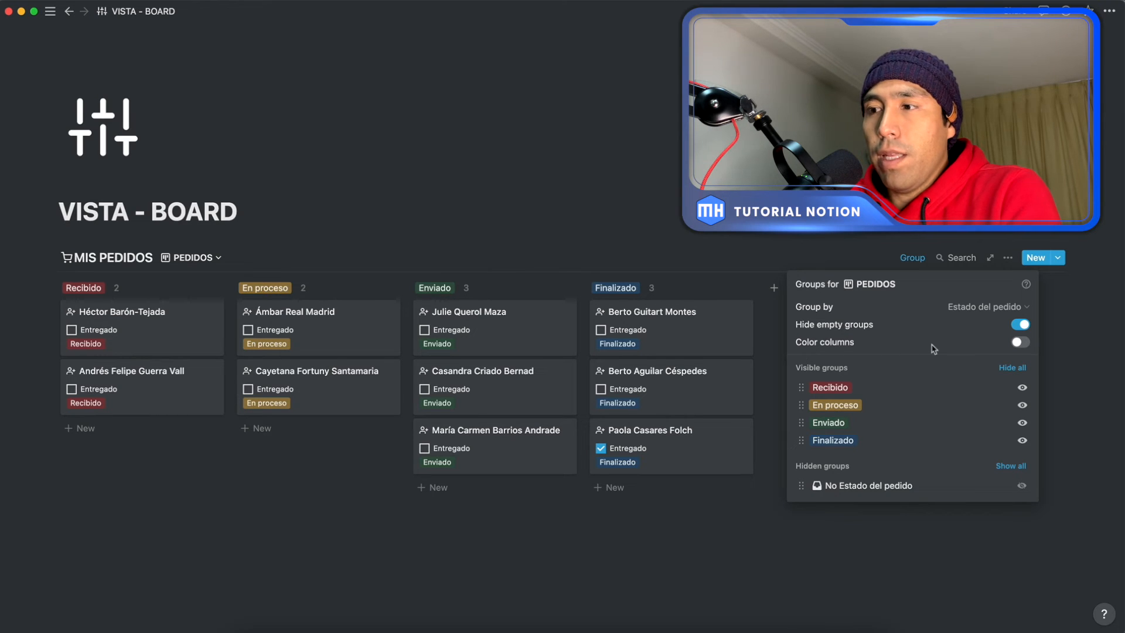
{"action": "left_click", "coordinate": [1018, 345]}
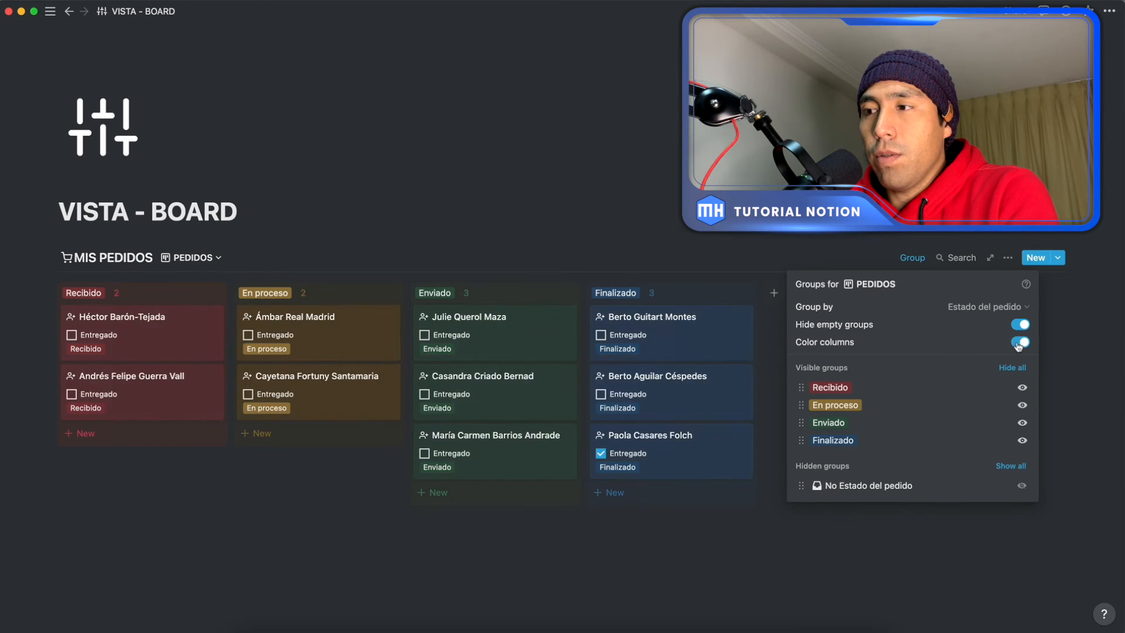
{"action": "left_click", "coordinate": [220, 559]}
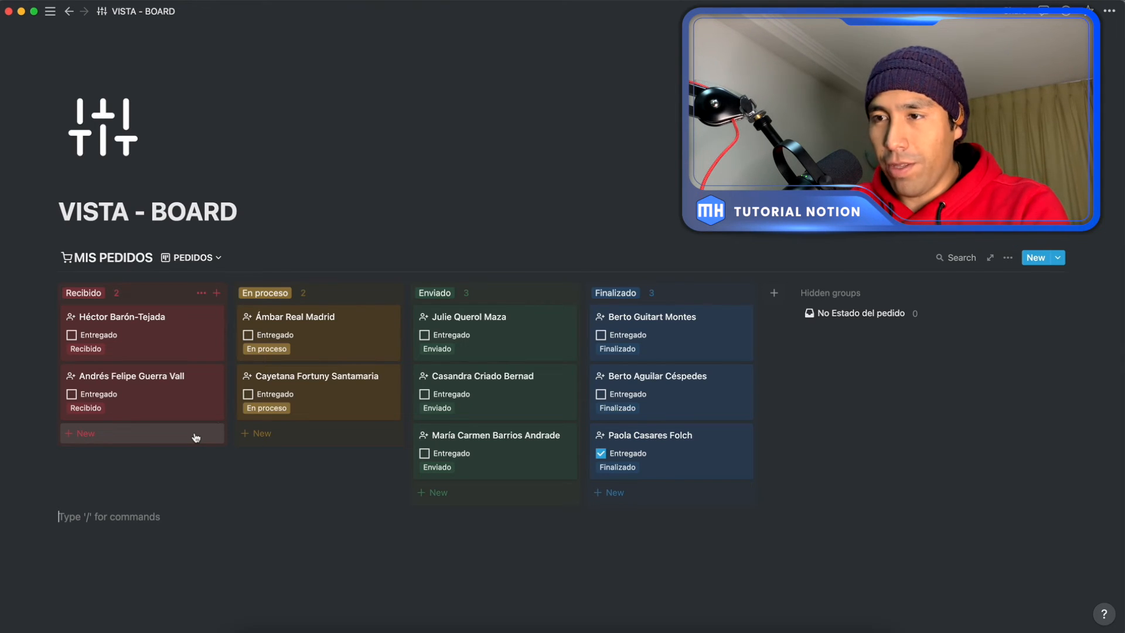
Step: Move the second En proceso card to second place in Enviado, and the third and second Enviado cards to Finalizado
{"action": "left_click_drag", "start_coordinate": [322, 408], "coordinate": [436, 392]}
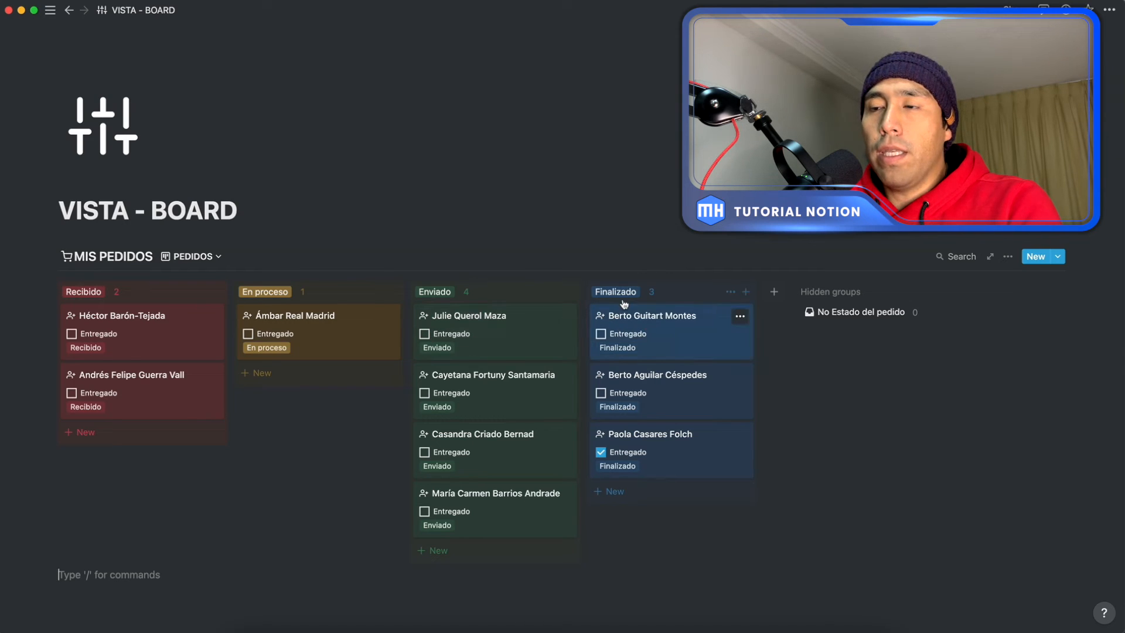
{"action": "left_click_drag", "start_coordinate": [482, 448], "coordinate": [600, 463]}
{"action": "left_click_drag", "start_coordinate": [504, 401], "coordinate": [612, 419]}
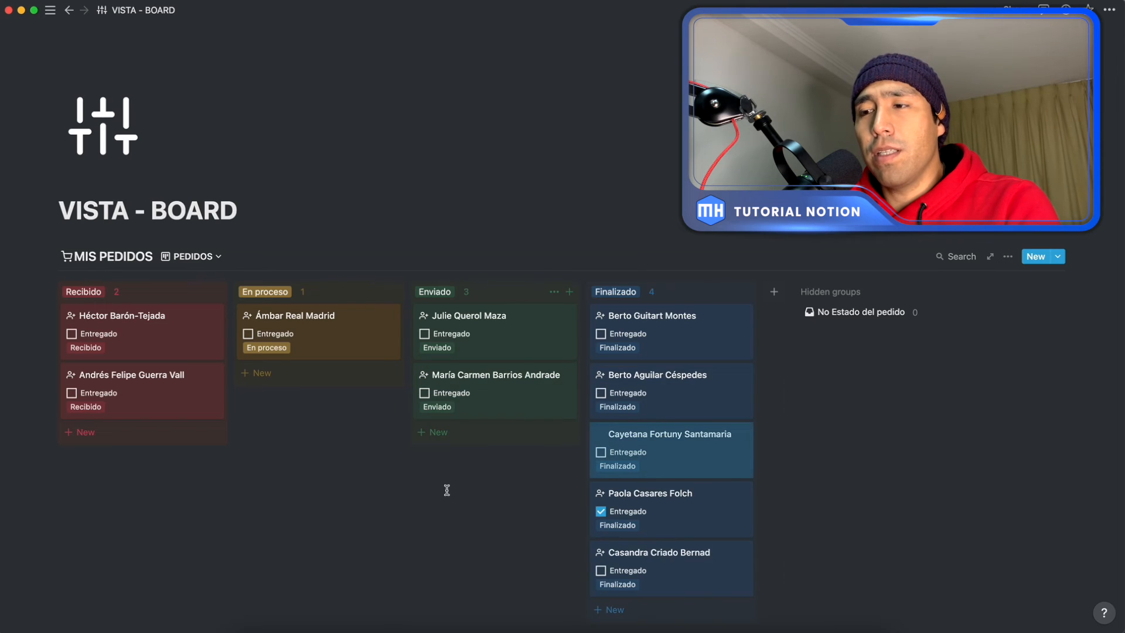
Step: Mark the first and third Finalizado cards as Entregado
{"action": "scroll", "coordinate": [461, 485], "scroll_direction": "down", "scroll_amount": 2}
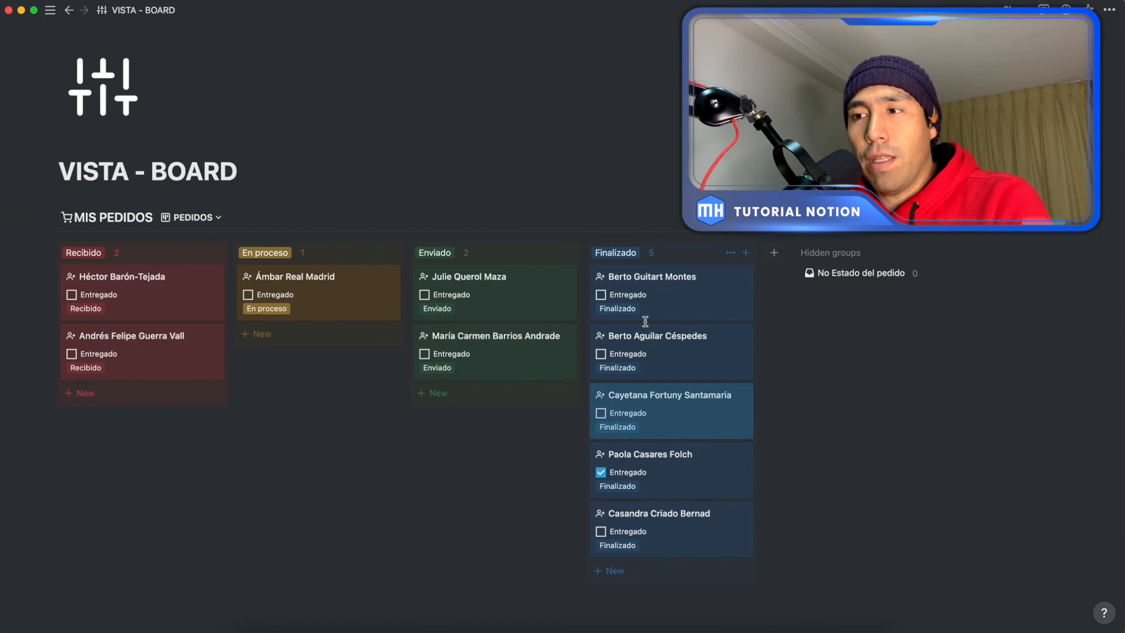
{"action": "left_click", "coordinate": [601, 295]}
{"action": "left_click", "coordinate": [600, 413]}
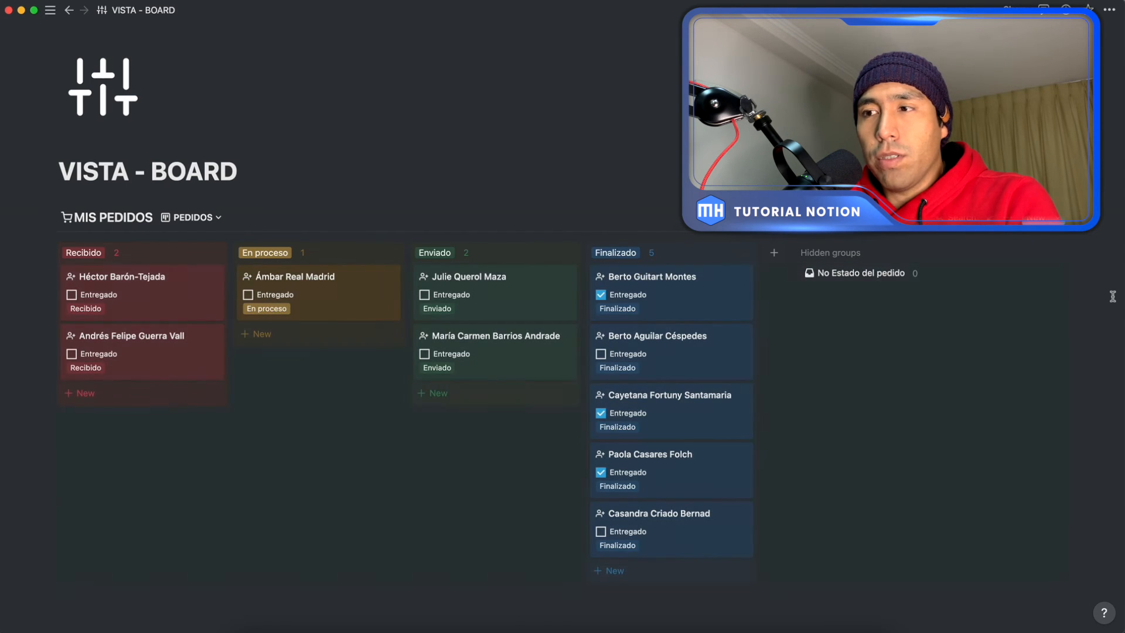
{"action": "mouse_move", "coordinate": [705, 259]}
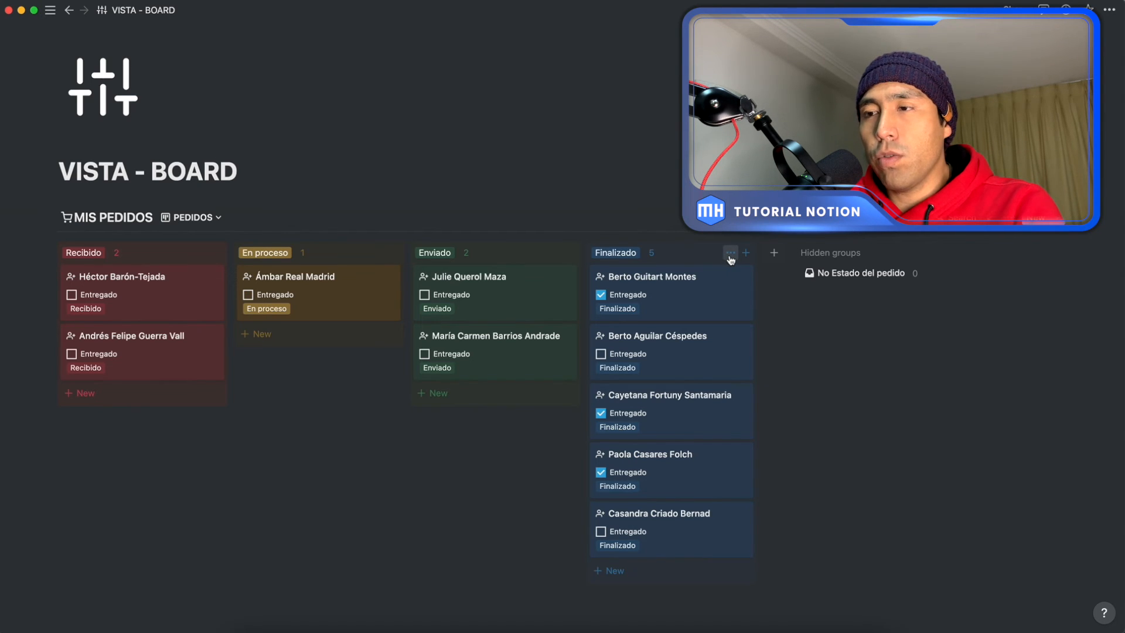
{"action": "left_click", "coordinate": [729, 256]}
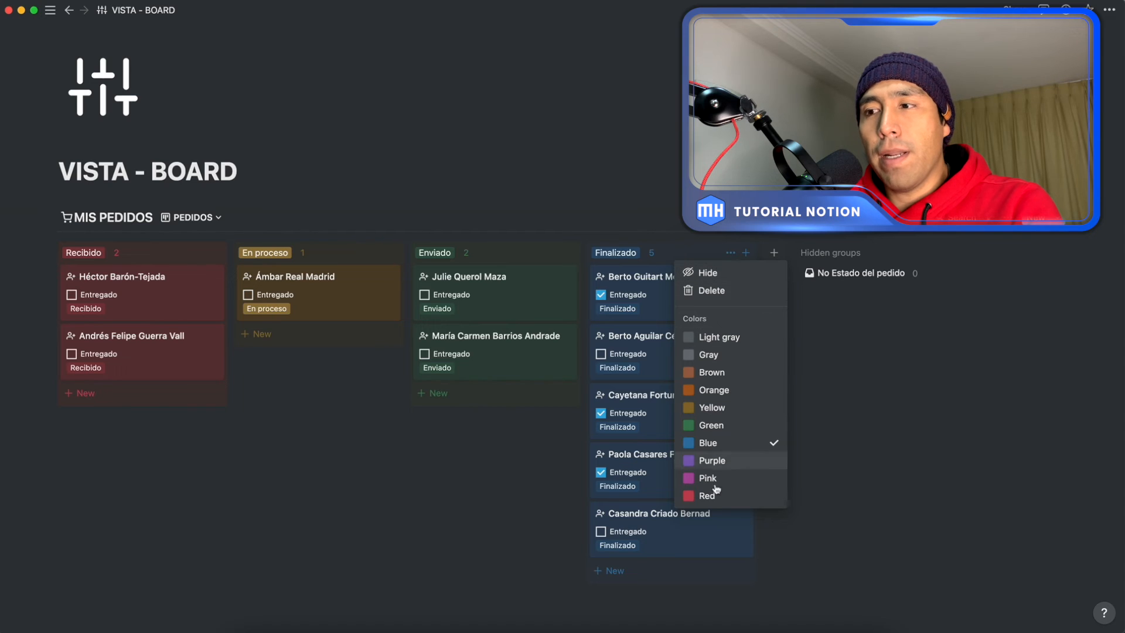
{"action": "left_click", "coordinate": [708, 258]}
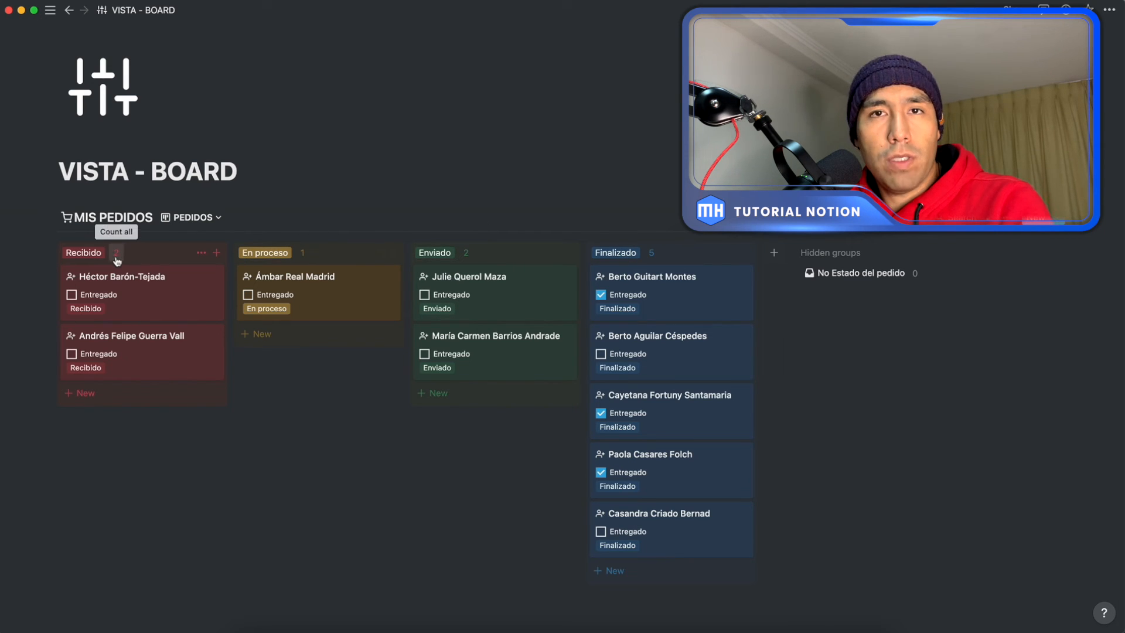
Step: Change the board's group calculation to Percent checked of the Entregado property
{"action": "left_click", "coordinate": [651, 253]}
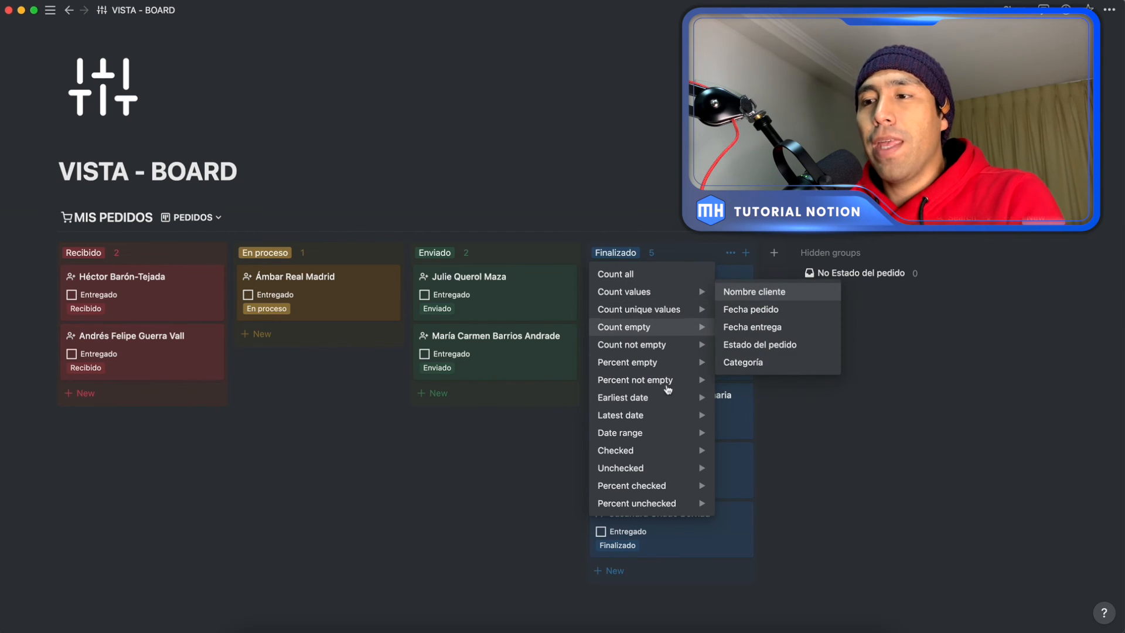
{"action": "mouse_move", "coordinate": [668, 490]}
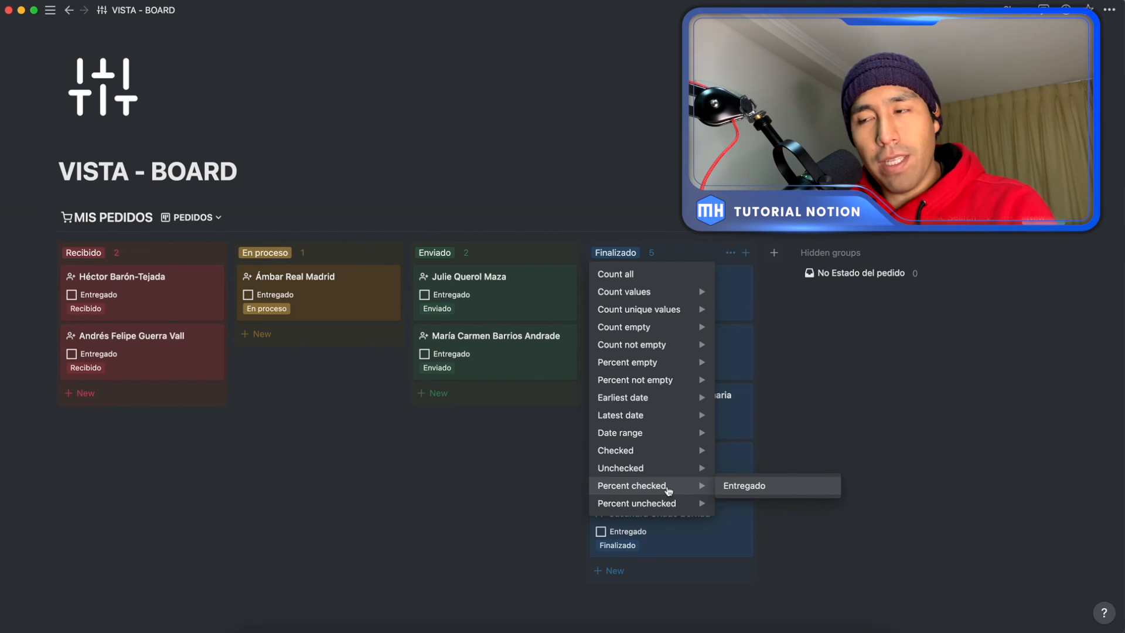
{"action": "left_click", "coordinate": [740, 491]}
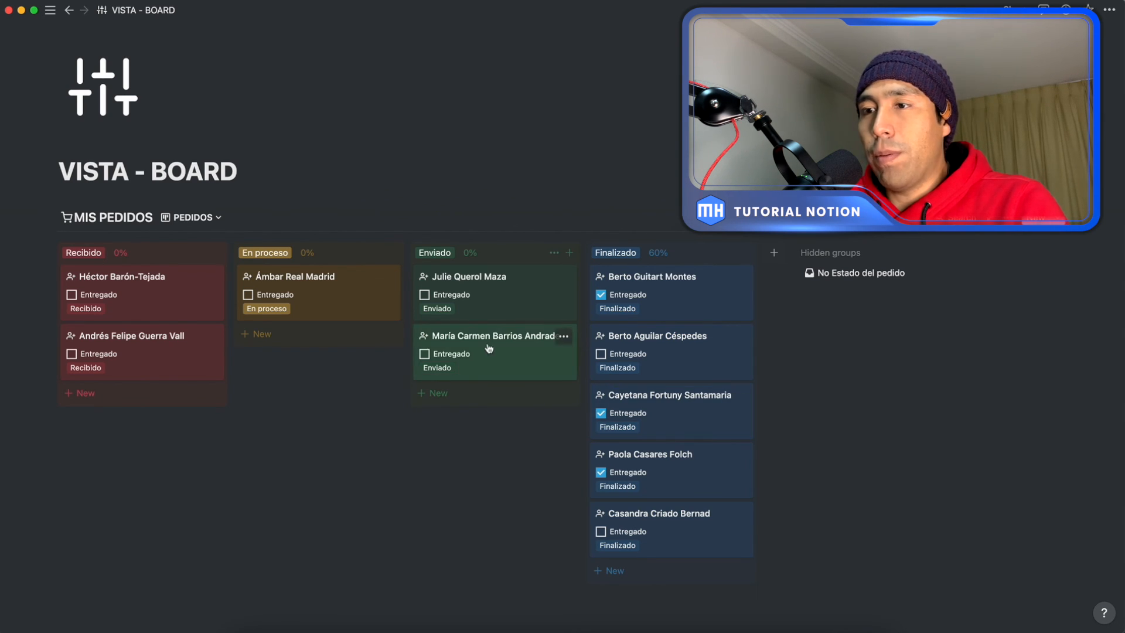
Step: Mark the second Enviado card as Entregado
{"action": "left_click", "coordinate": [425, 355]}
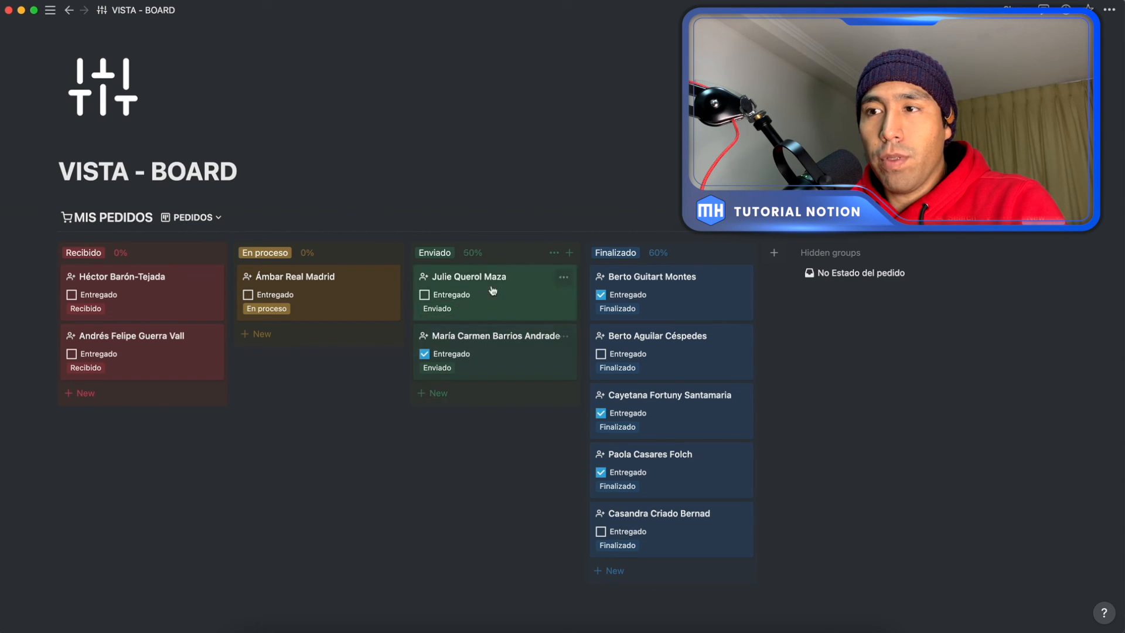
{"action": "left_click", "coordinate": [476, 485]}
{"action": "left_click", "coordinate": [512, 206]}
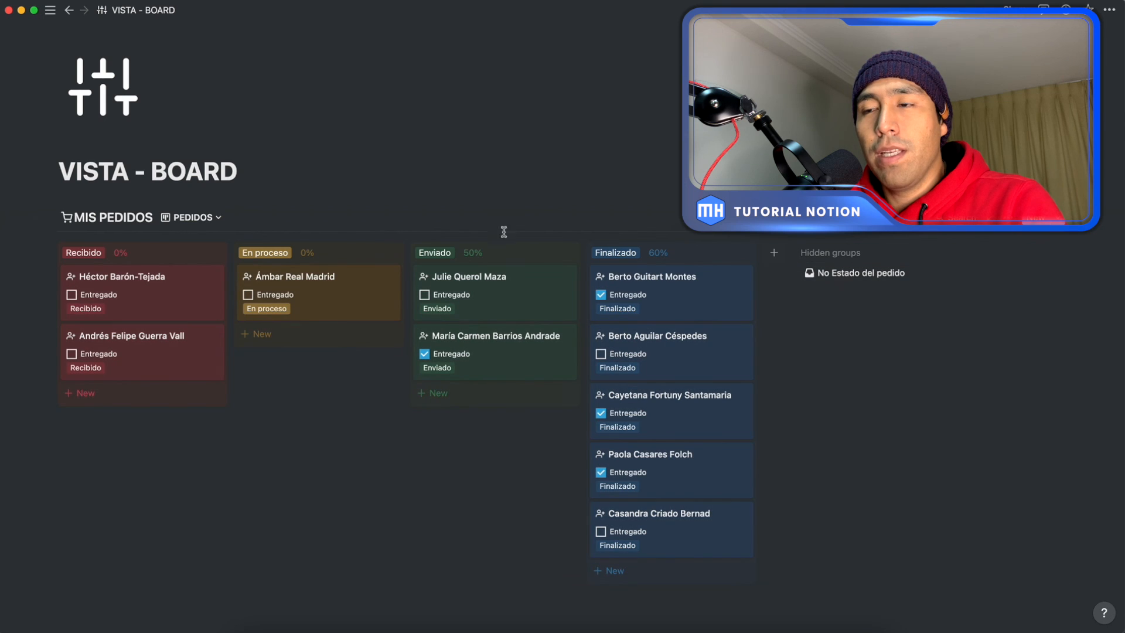